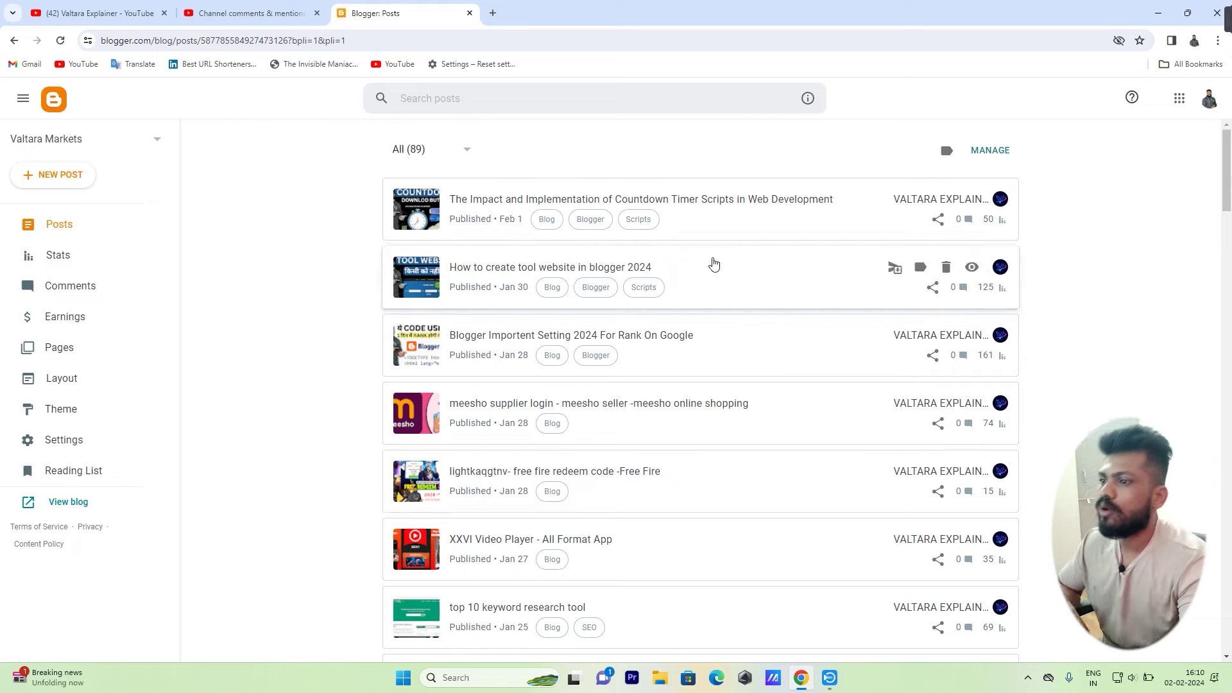
# Step: Look through the blog's list of published posts and examine their view counts
pyautogui.scroll(-4, 713, 263)
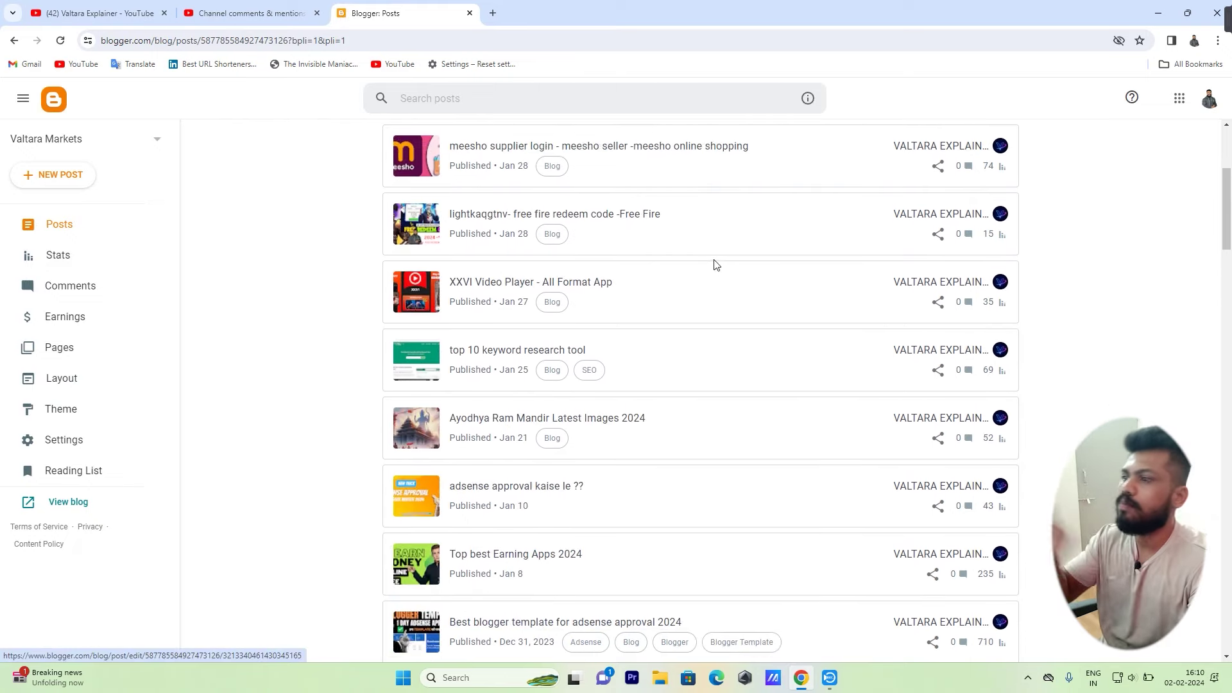
pyautogui.scroll(-14, 717, 264)
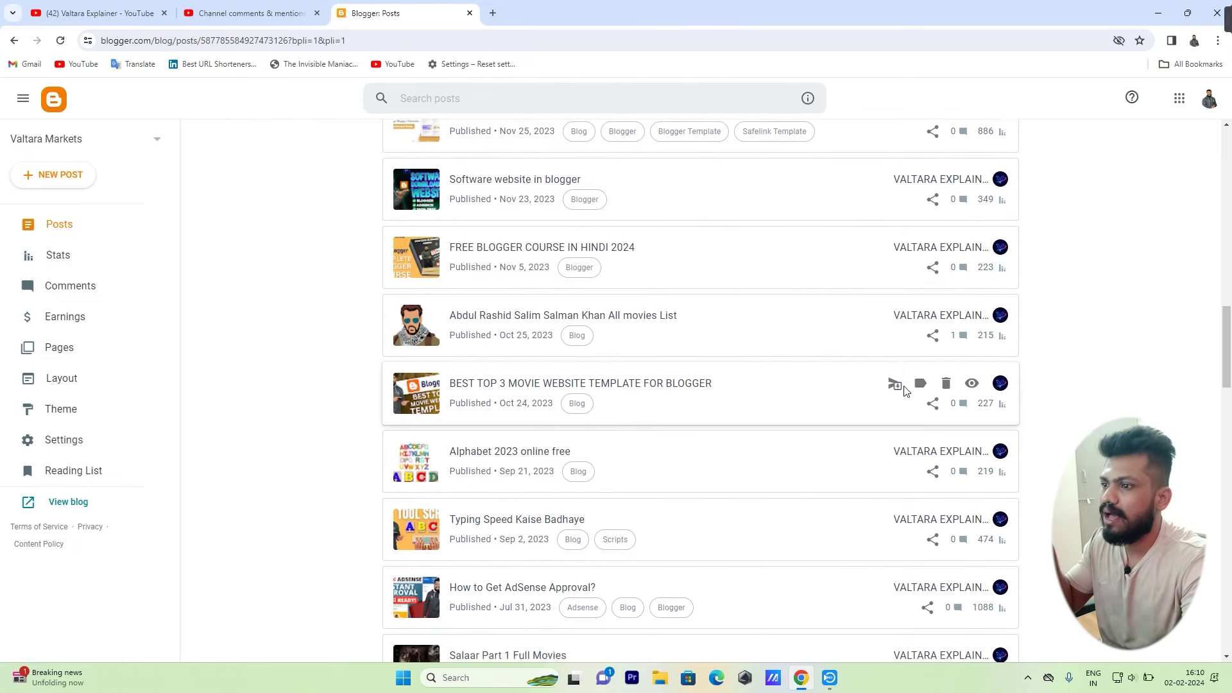
pyautogui.scroll(-15, 904, 391)
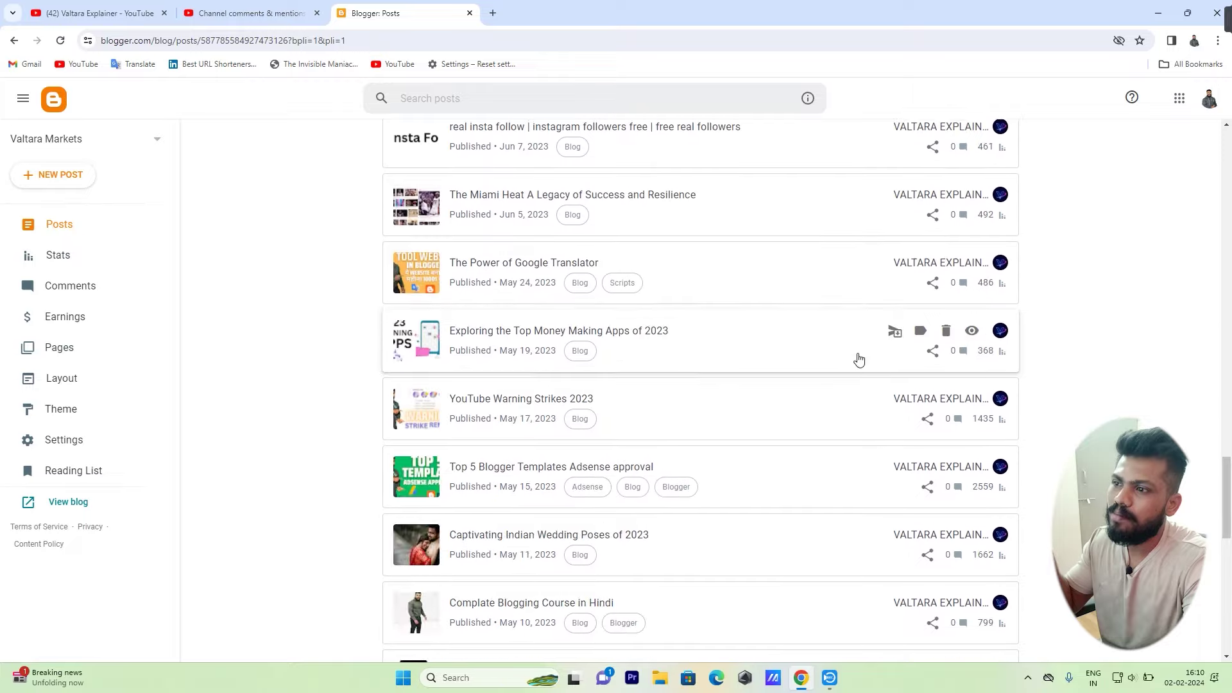
pyautogui.scroll(-10, 859, 359)
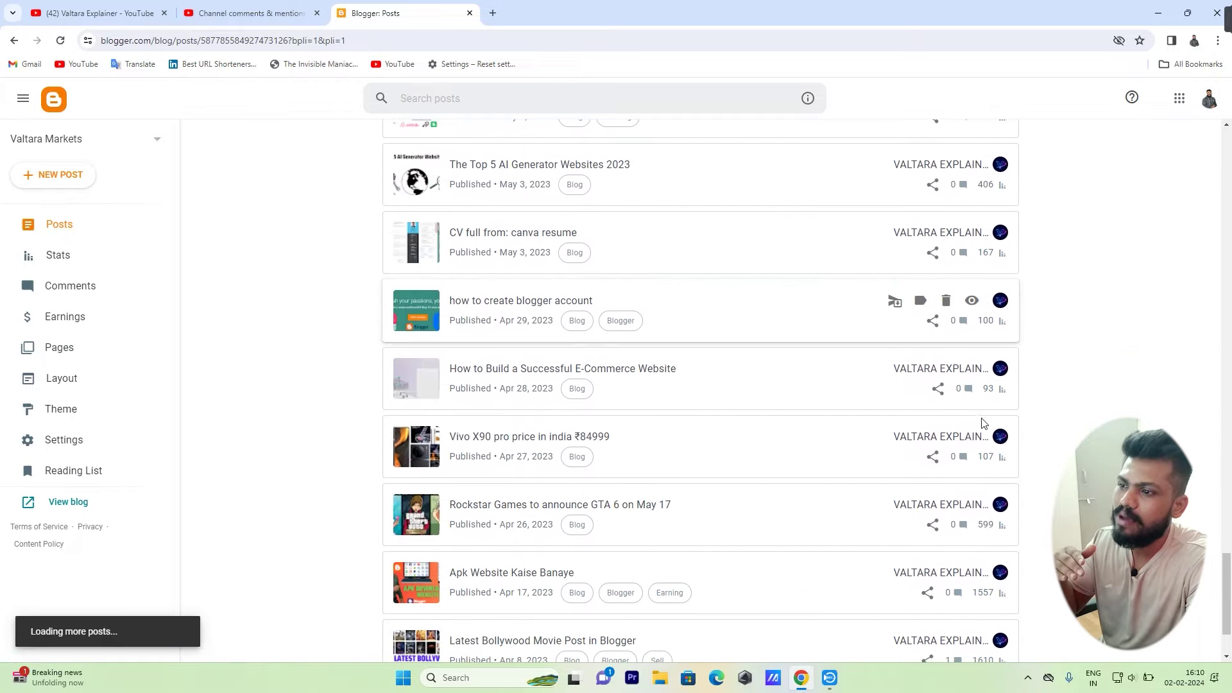
pyautogui.scroll(-8, 984, 423)
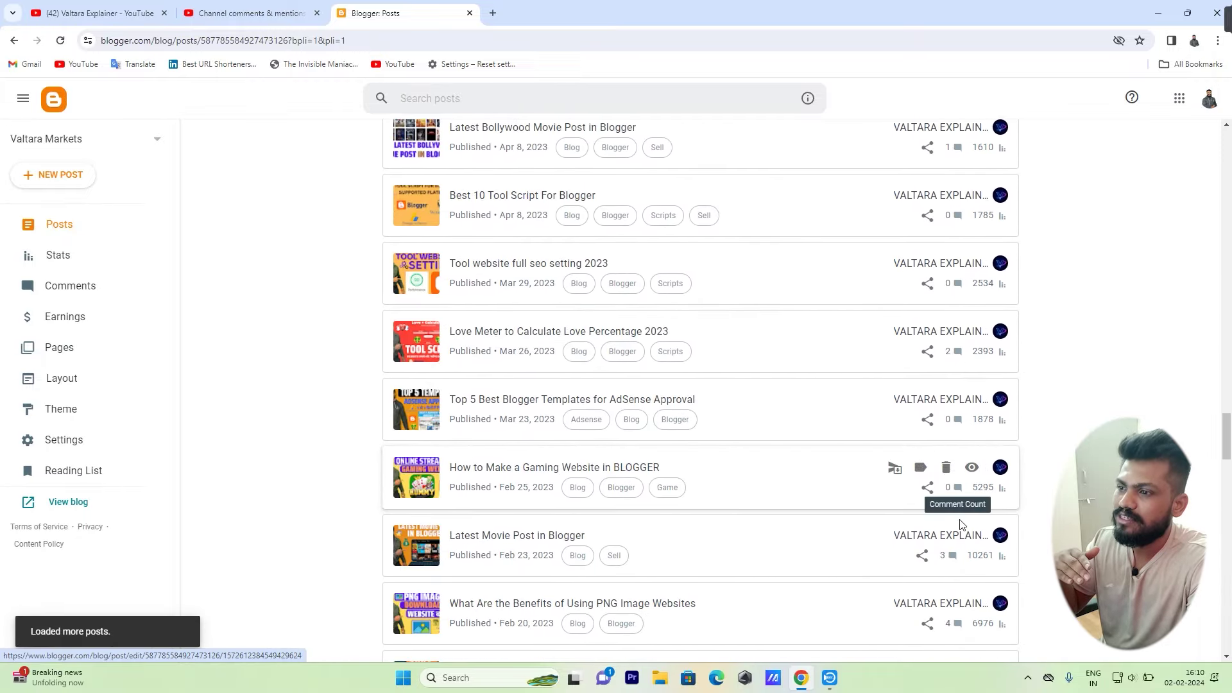
pyautogui.scroll(-2, 961, 525)
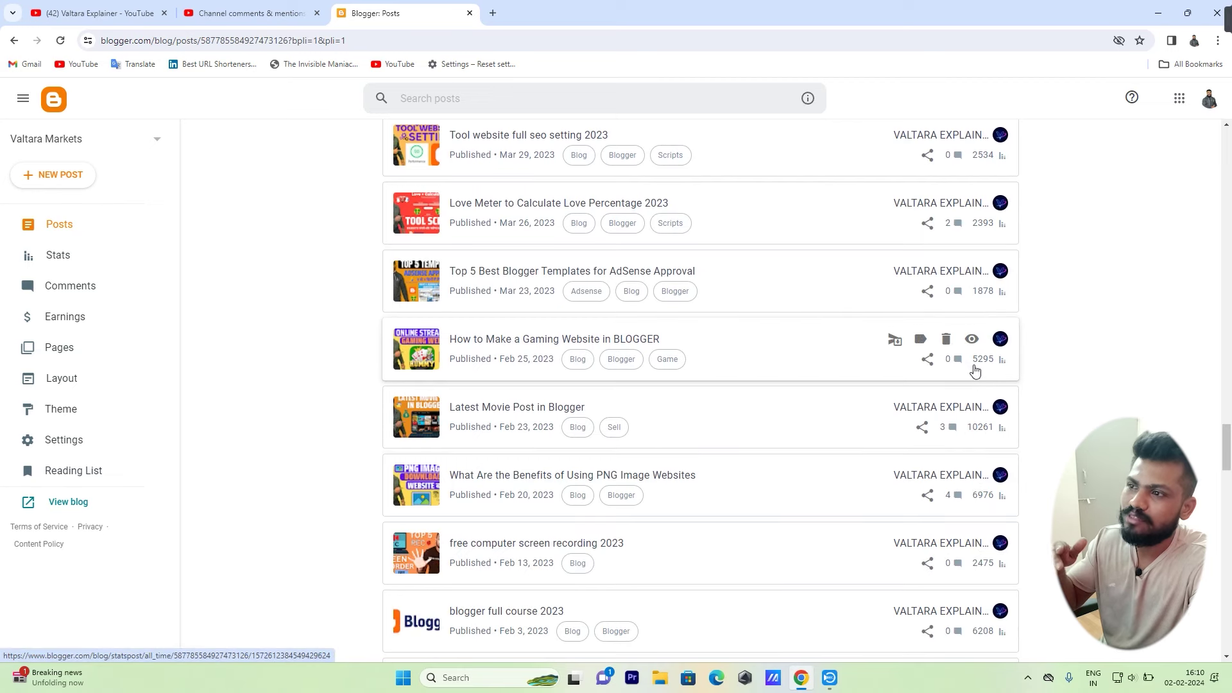
pyautogui.scroll(-2, 990, 310)
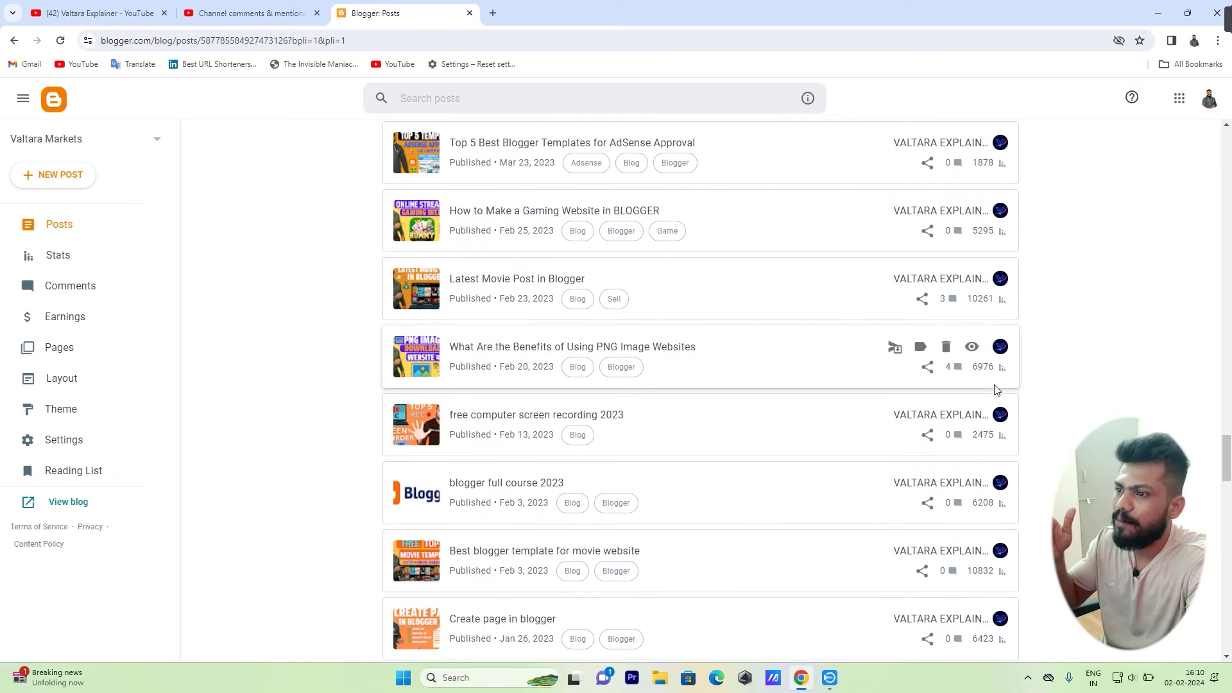
pyautogui.scroll(-4, 988, 384)
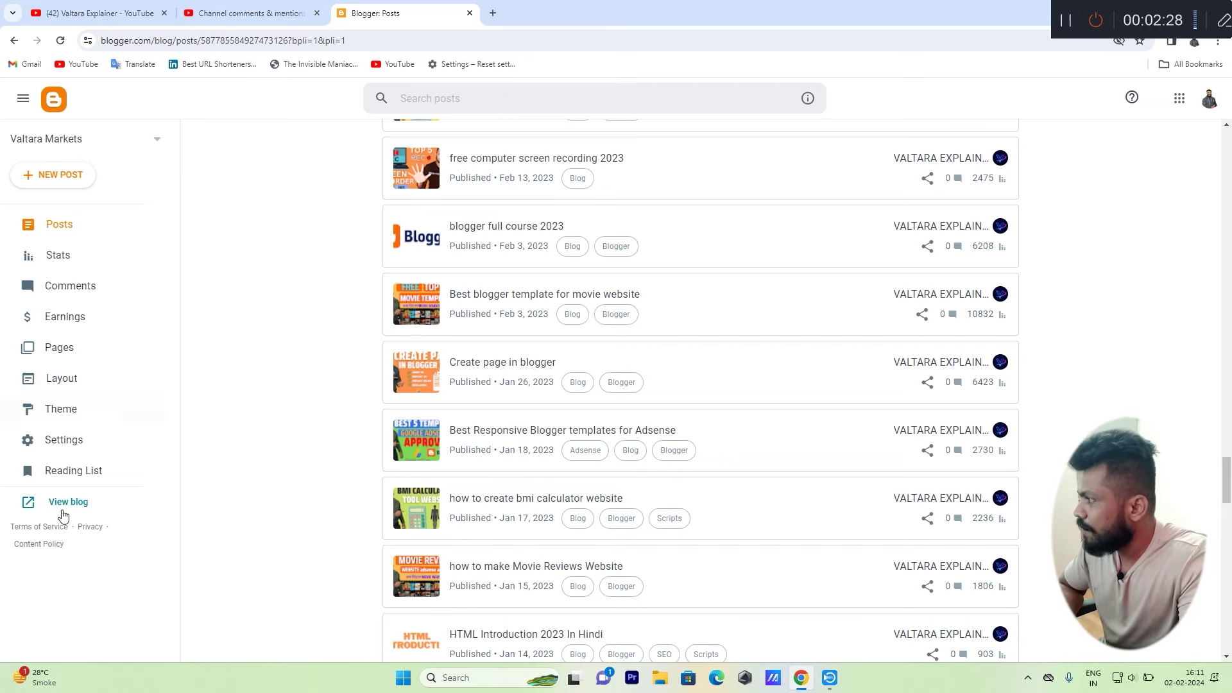
# Step: Open the blog's settings and review the search description options in the Meta tags section
pyautogui.click(71, 443)
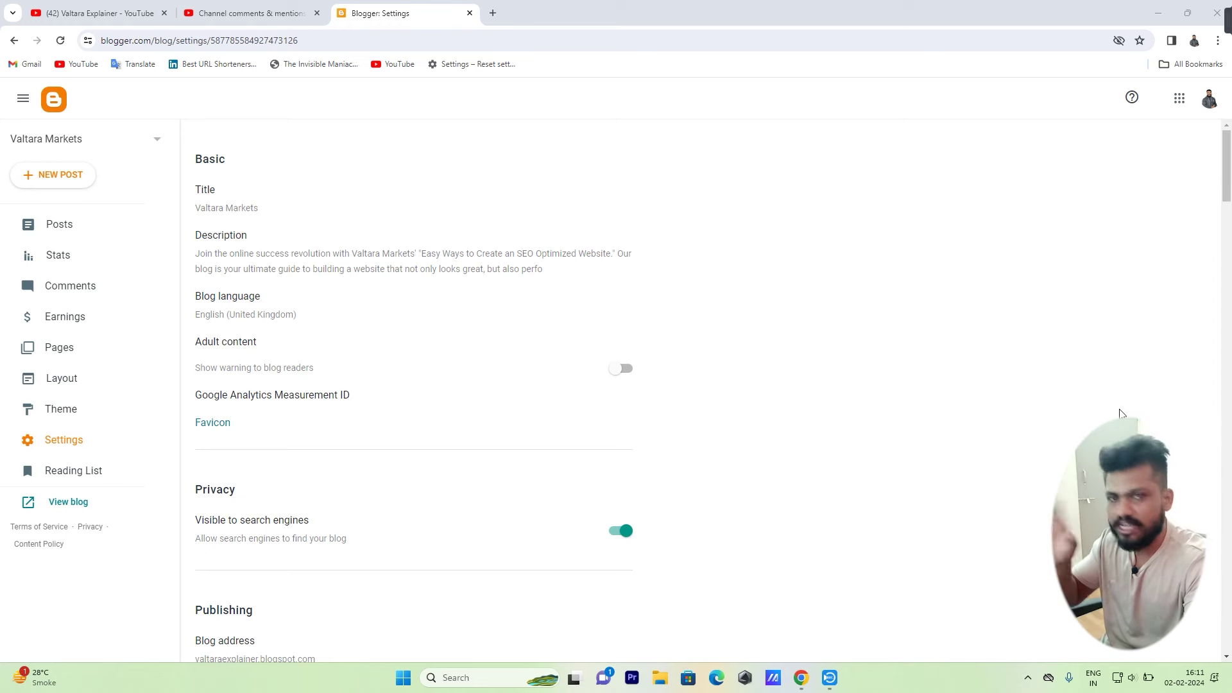
pyautogui.scroll(-20, 913, 358)
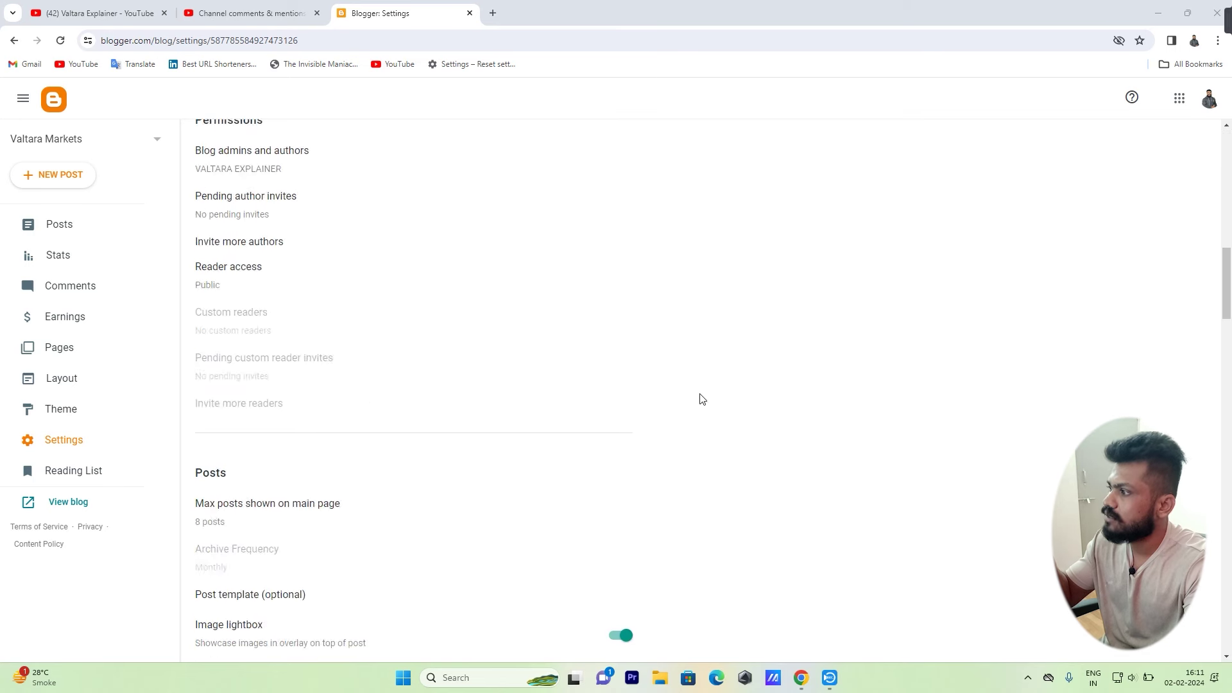
pyautogui.scroll(2, 702, 417)
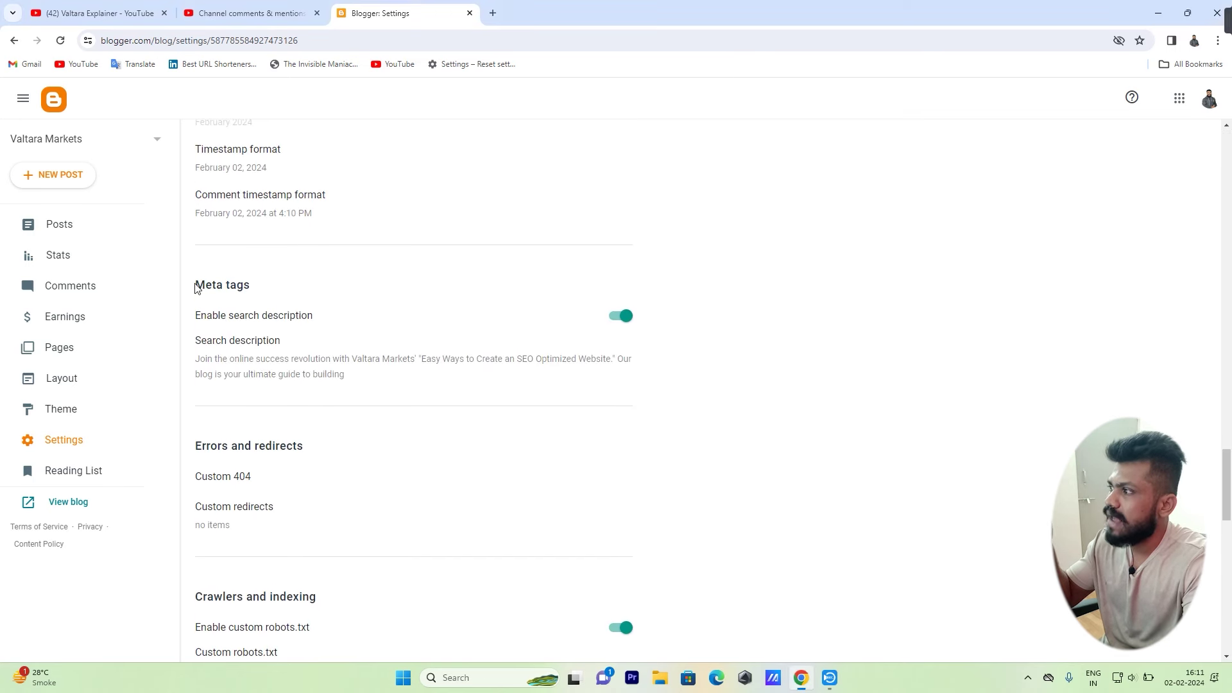
pyautogui.moveTo(195, 284); pyautogui.dragTo(279, 289)
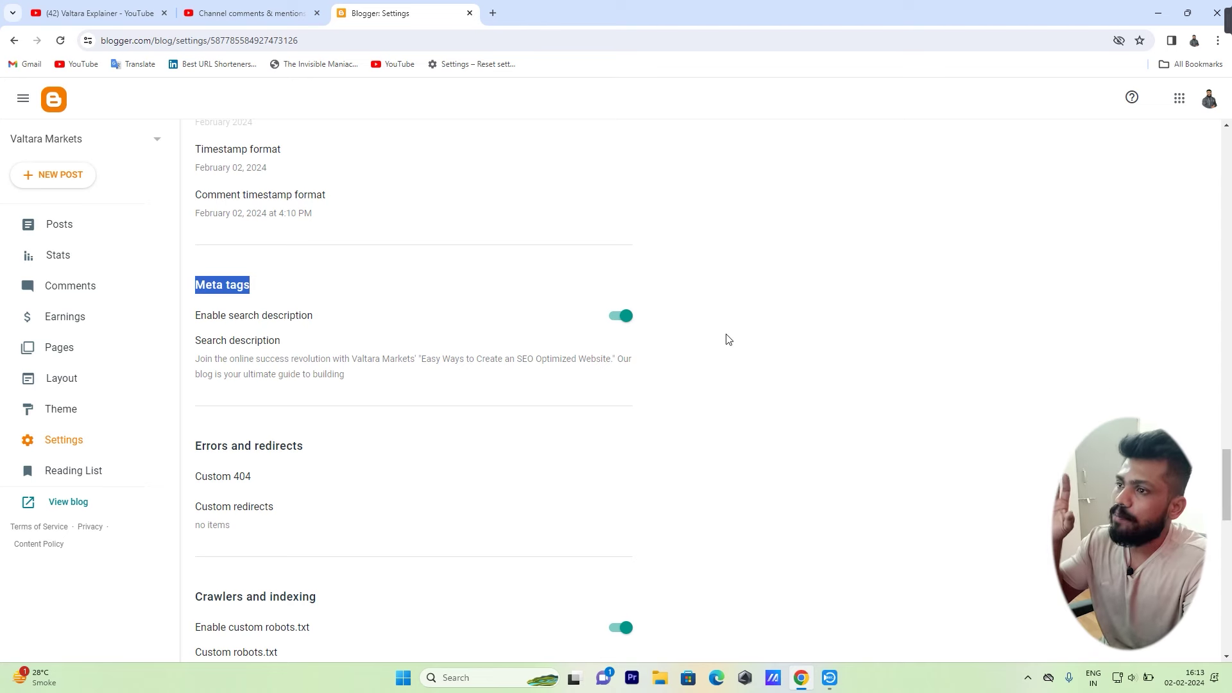
# Step: Examine the custom robots.txt rules and sitemap line under Crawlers and indexing, closing the editor without saving
pyautogui.scroll(-5, 728, 340)
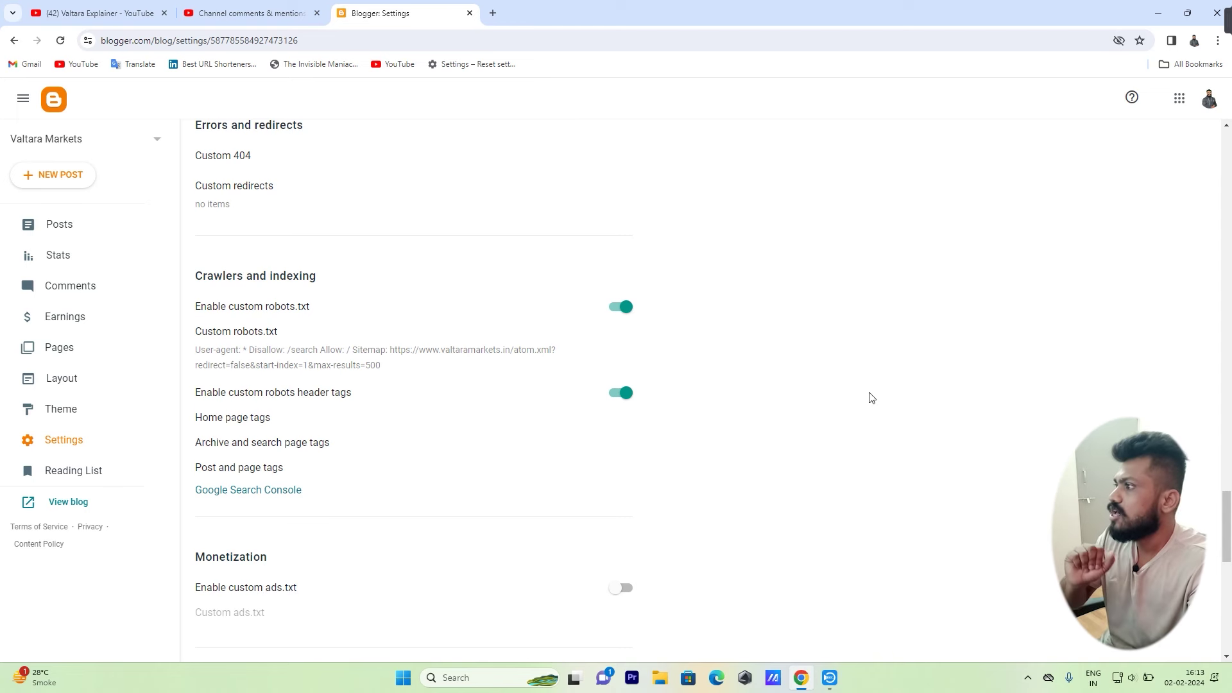
pyautogui.moveTo(312, 308); pyautogui.dragTo(199, 308)
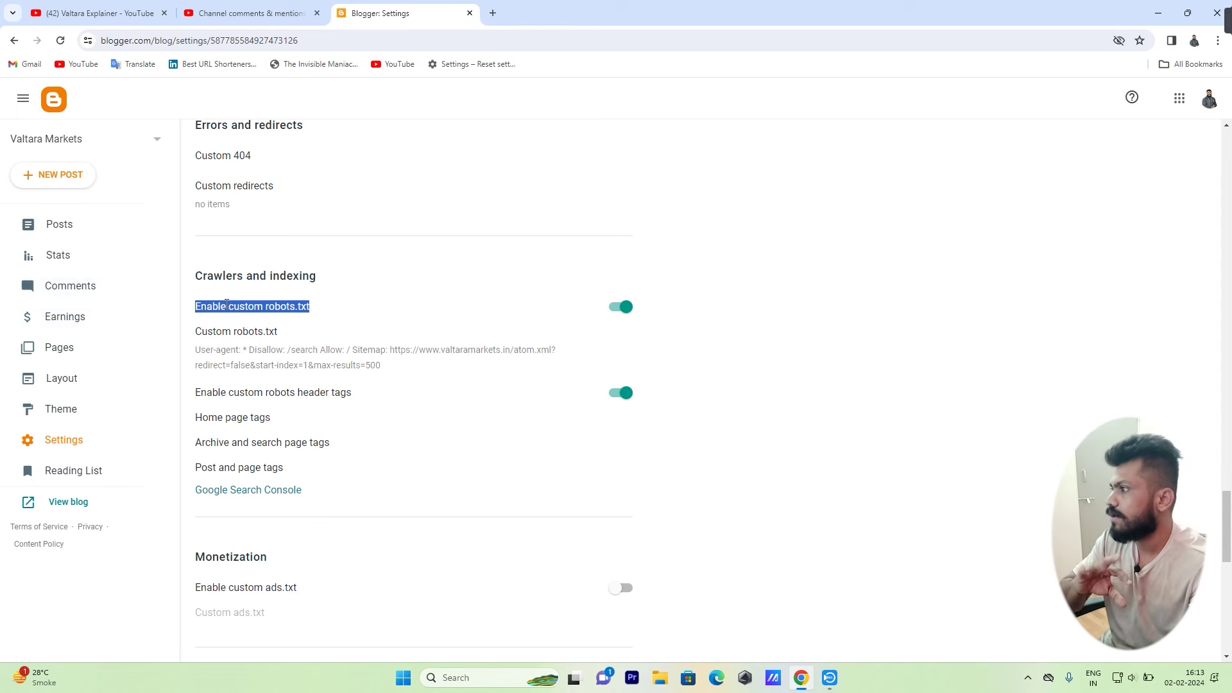
pyautogui.click(210, 332)
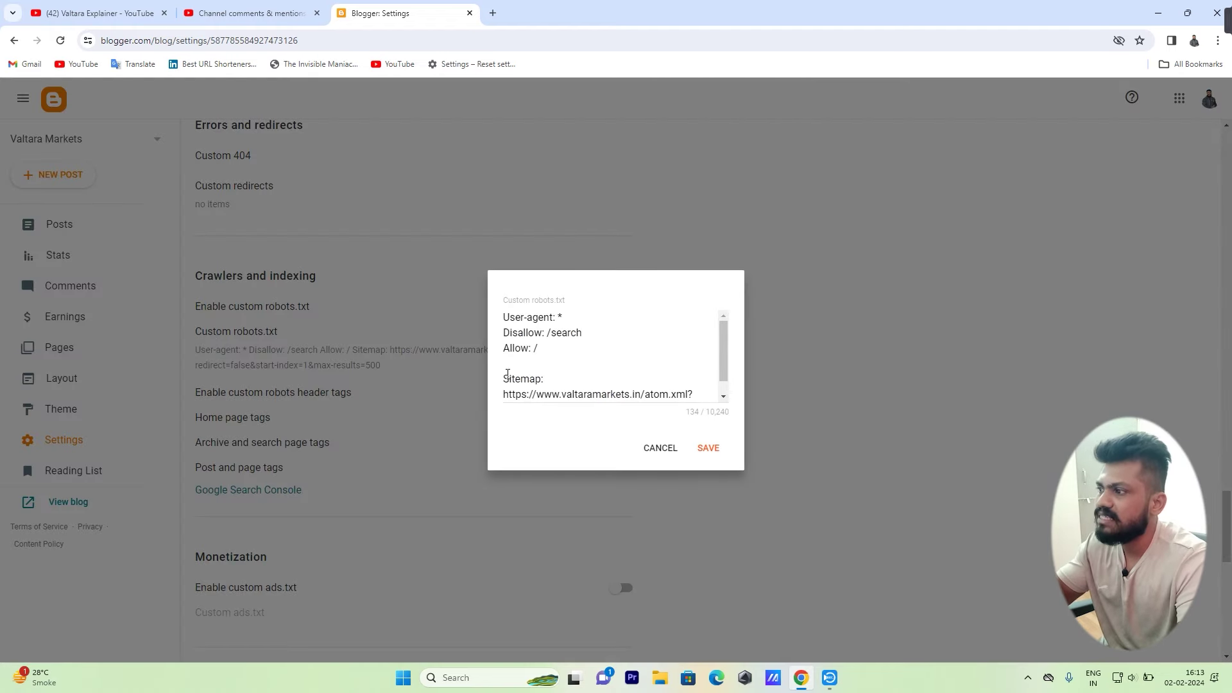
pyautogui.moveTo(504, 378); pyautogui.dragTo(807, 452)
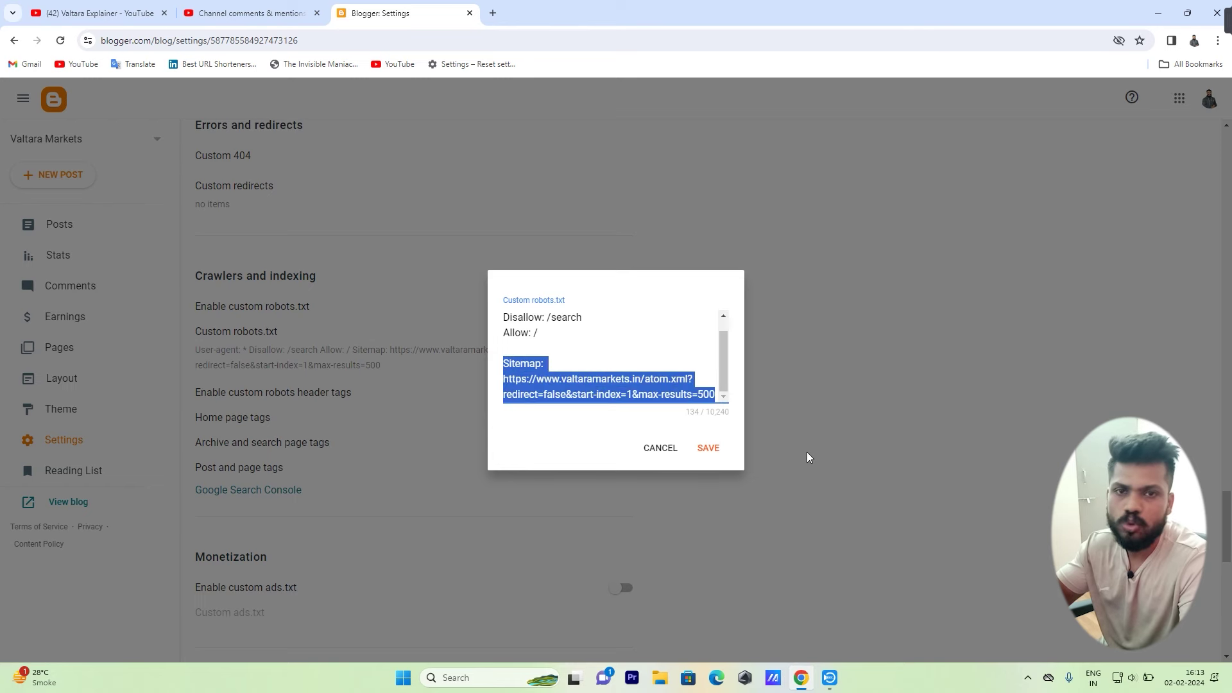
pyautogui.scroll(1, 561, 353)
pyautogui.click(563, 354)
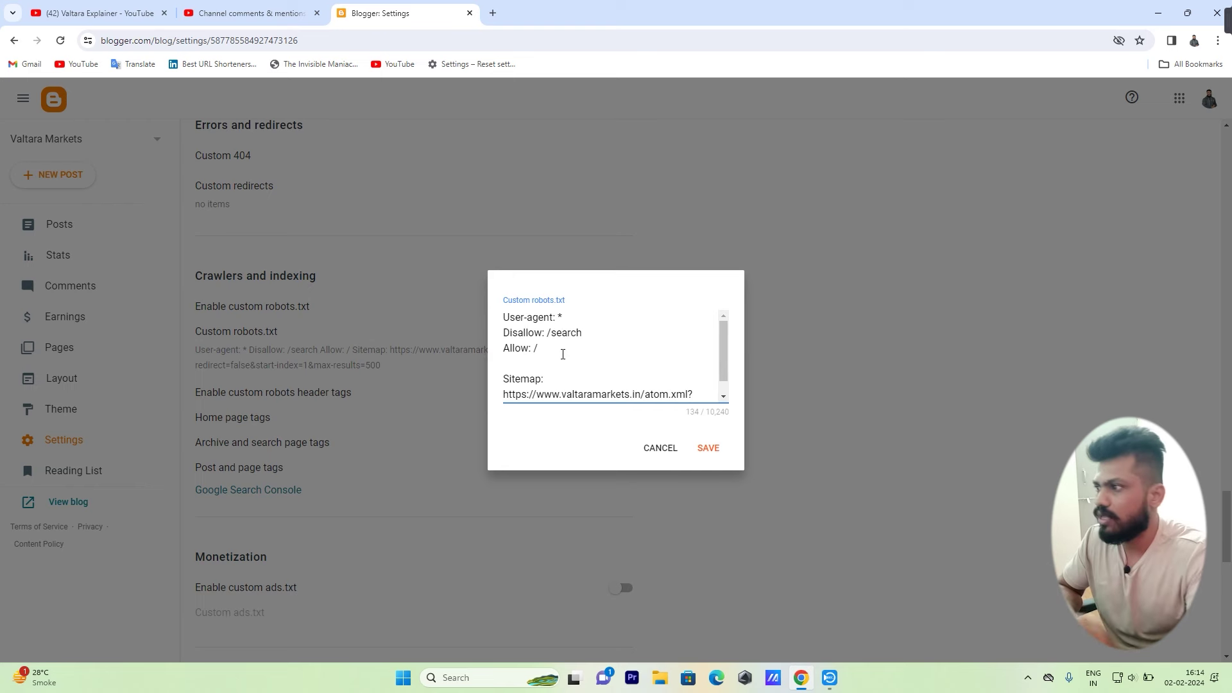
pyautogui.scroll(-1, 557, 341)
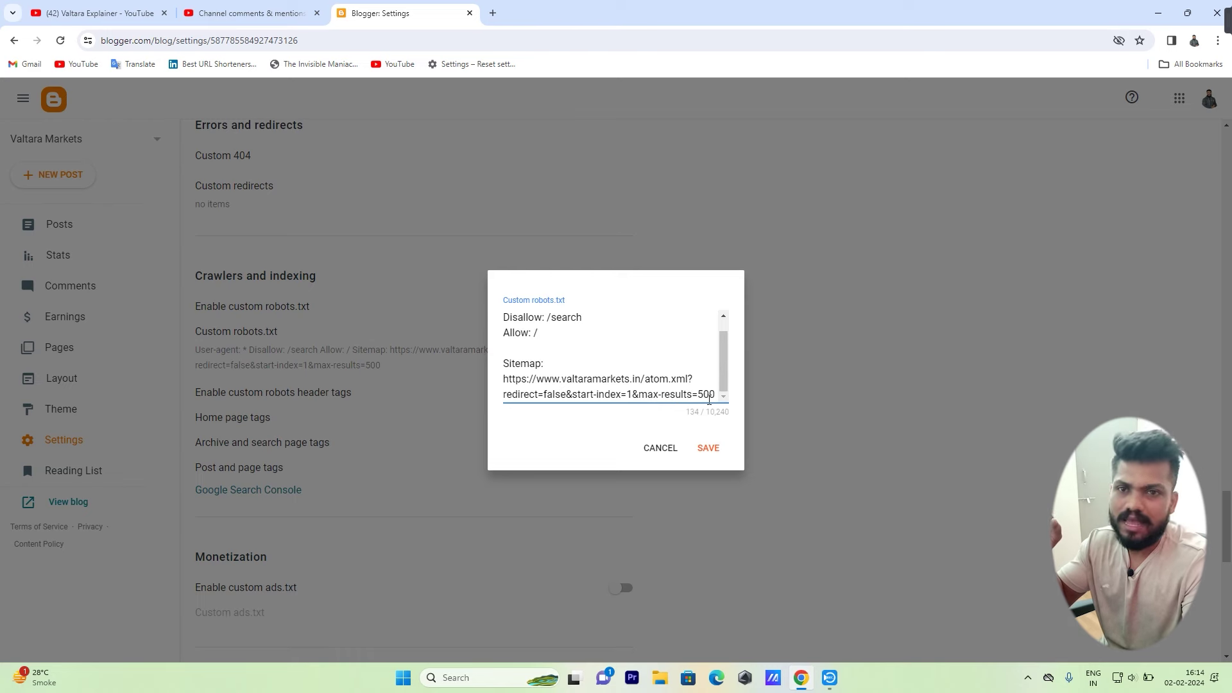
pyautogui.moveTo(504, 363); pyautogui.dragTo(709, 394)
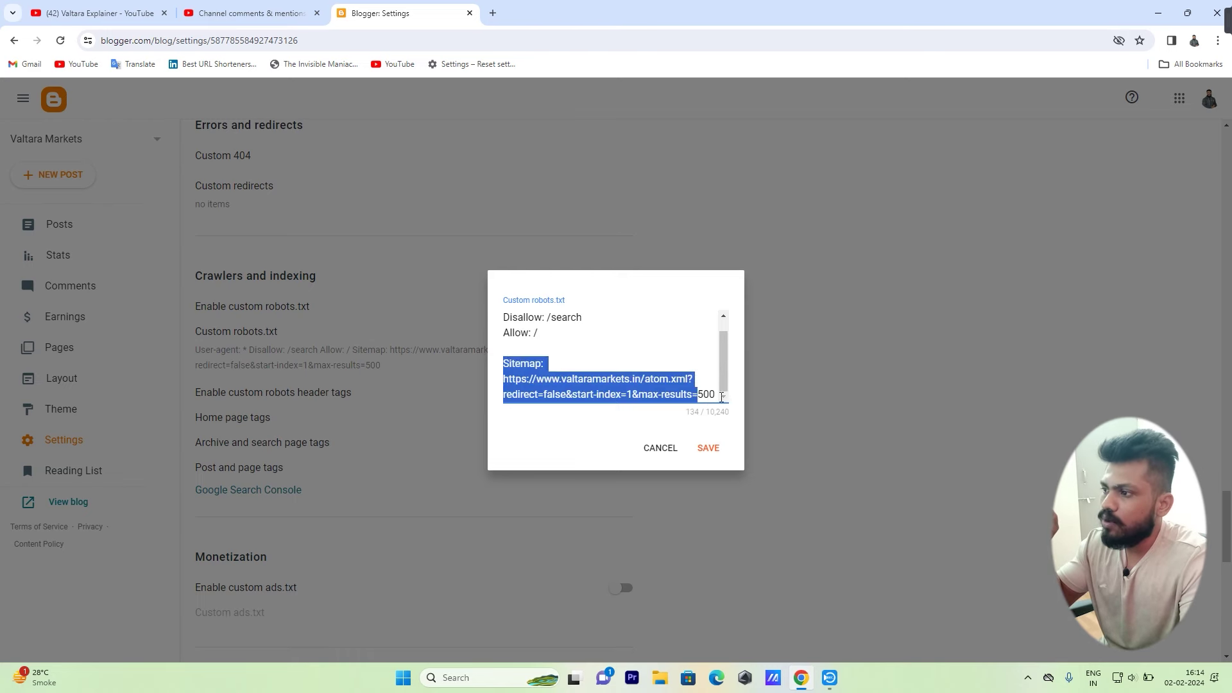
pyautogui.click(696, 374)
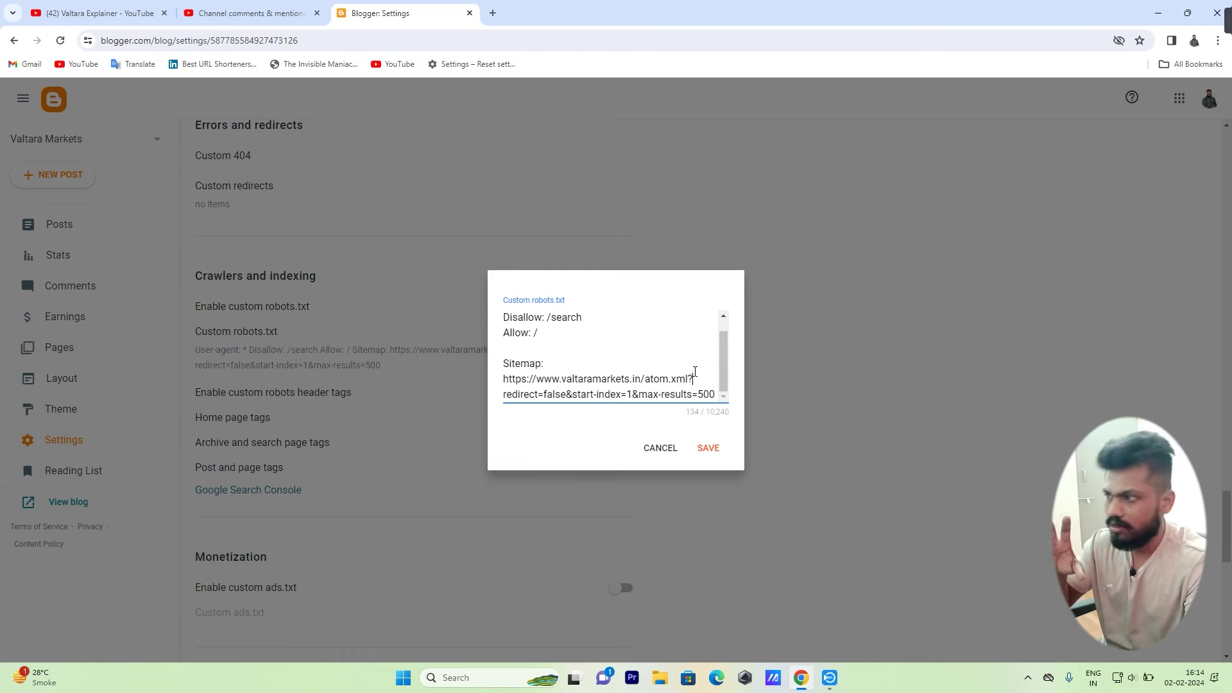
pyautogui.click(661, 450)
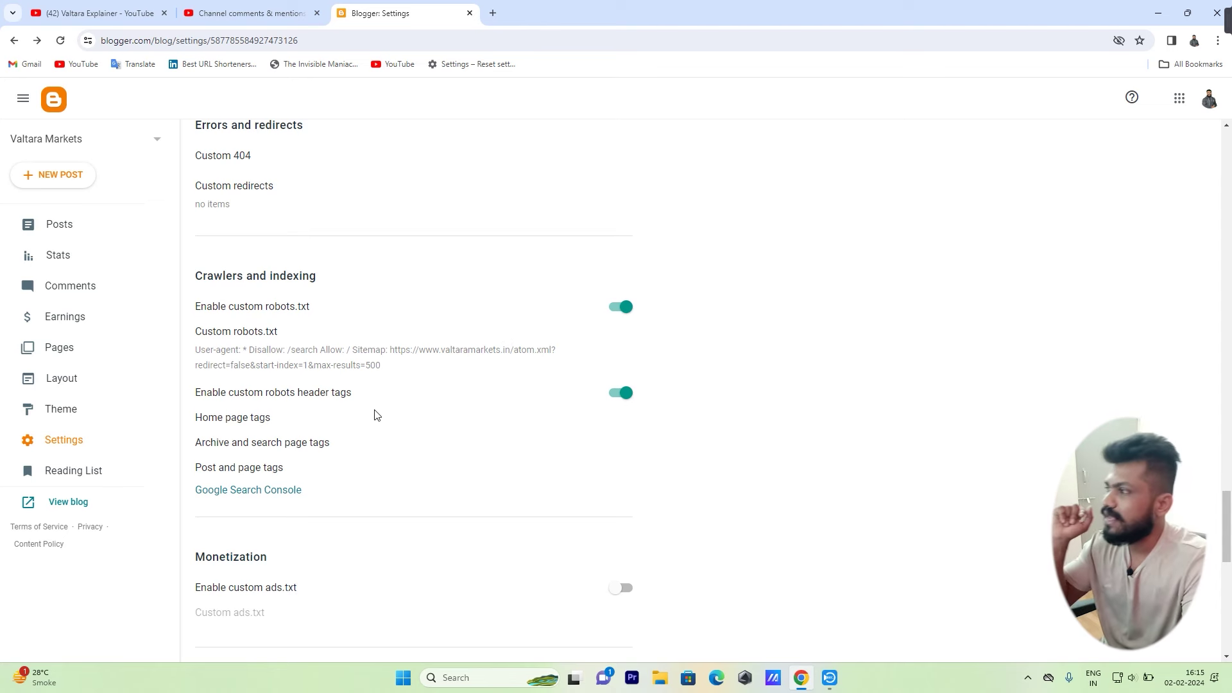
# Step: Review the custom robot tags for the home page and for archive and search pages, closing each dialog without saving
pyautogui.scroll(-1, 376, 415)
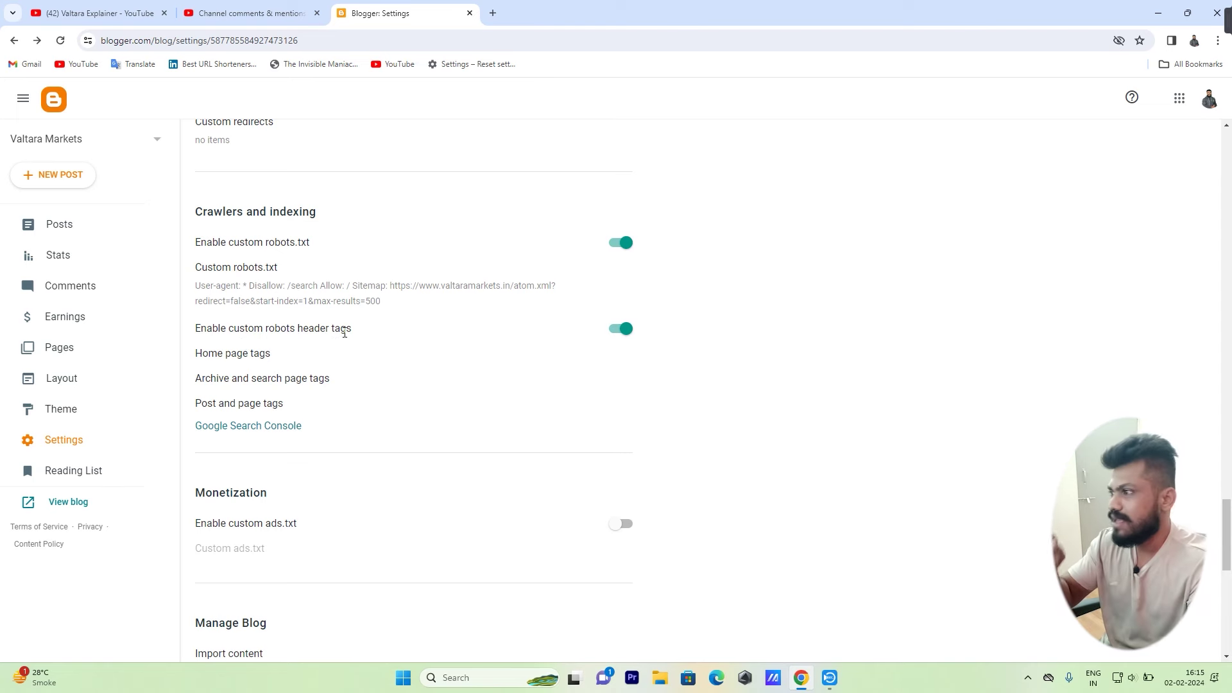
pyautogui.click(251, 356)
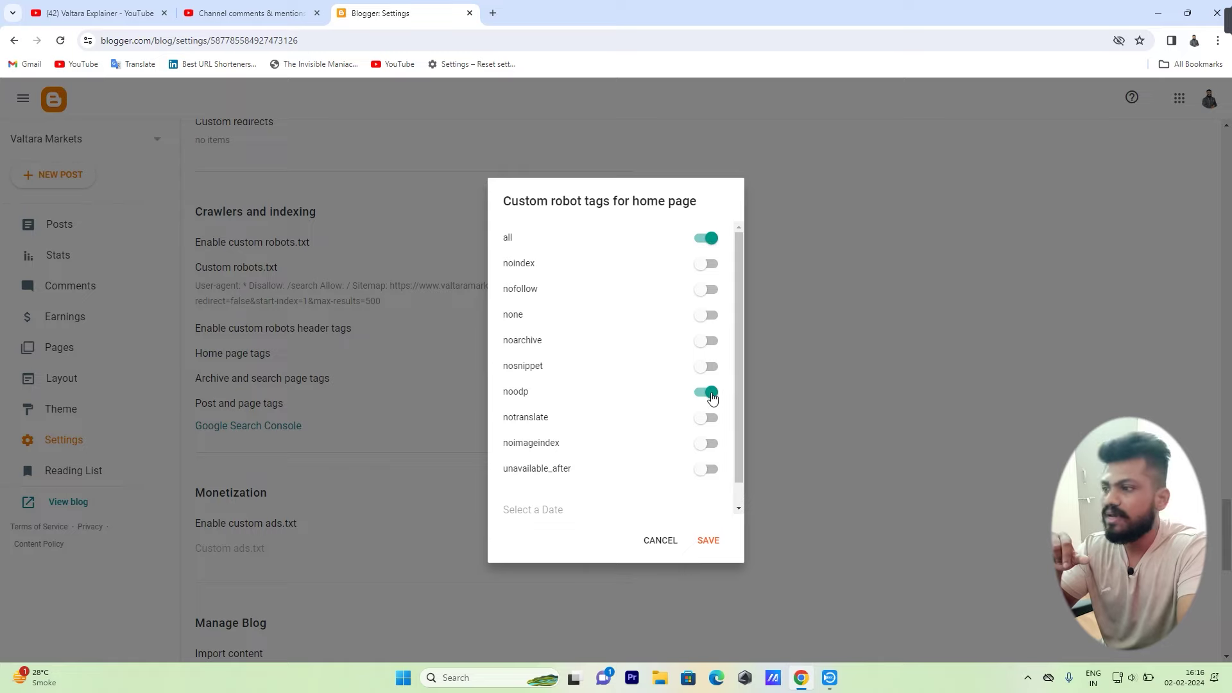
pyautogui.click(657, 544)
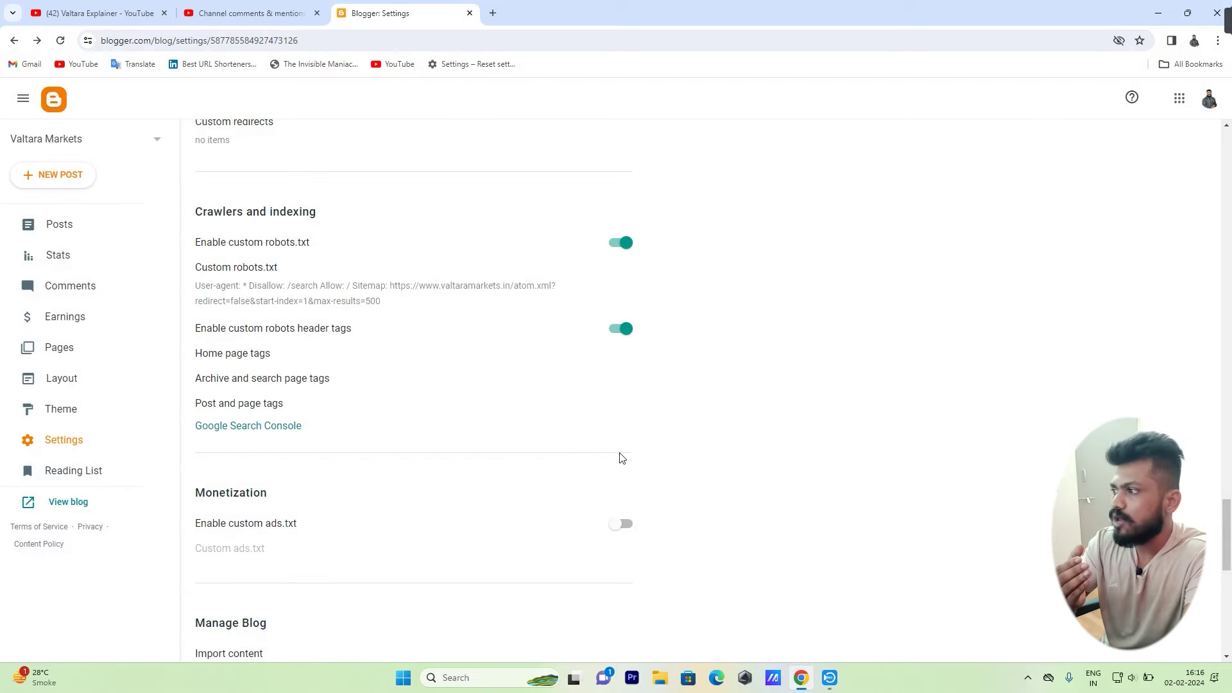
pyautogui.click(256, 404)
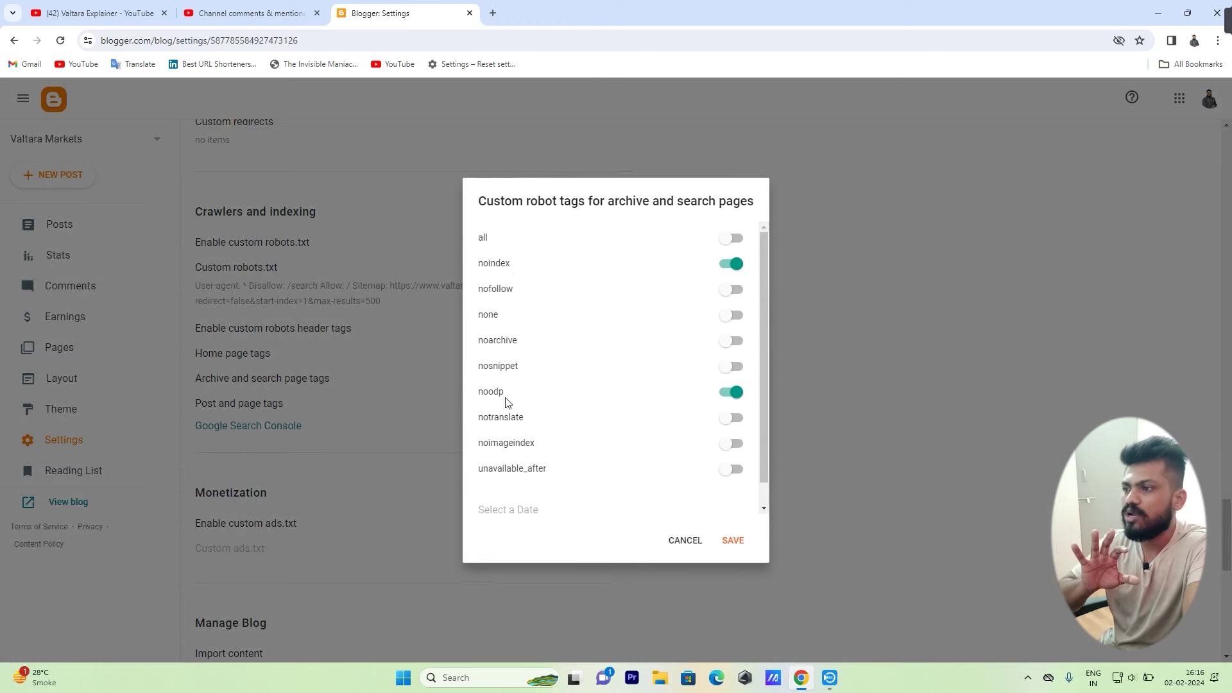
pyautogui.click(690, 545)
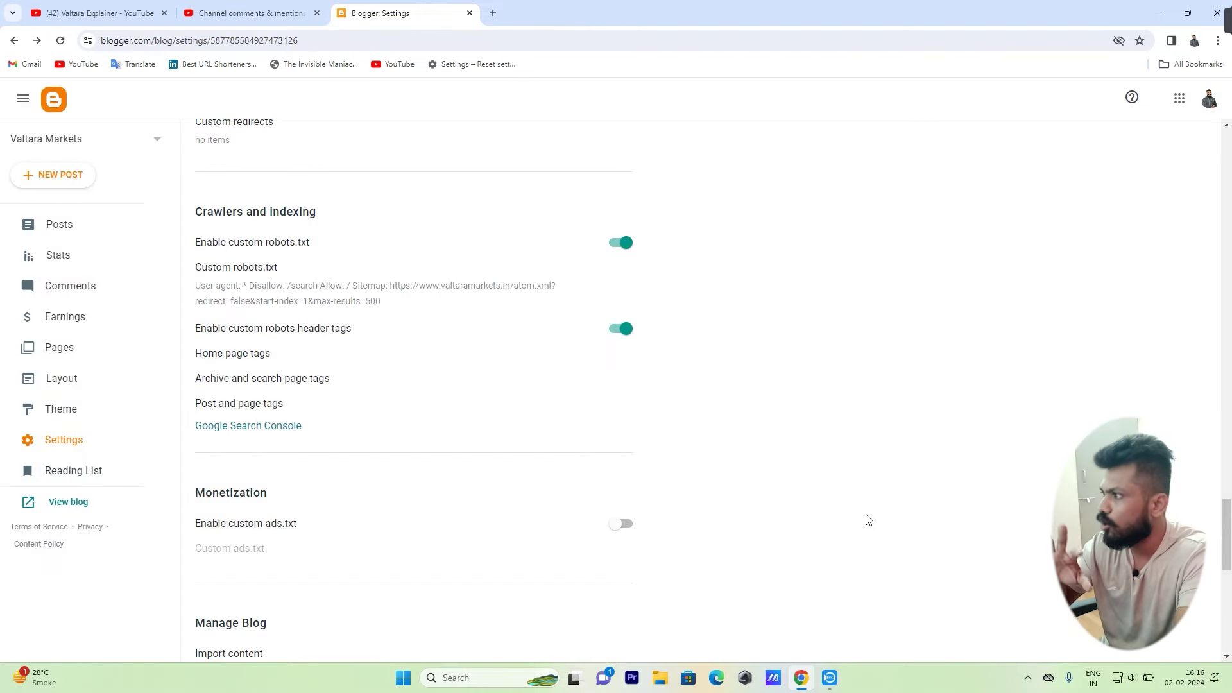
# Step: Return to the Privacy section of the settings and check the visibility to search engines option
pyautogui.scroll(15, 874, 504)
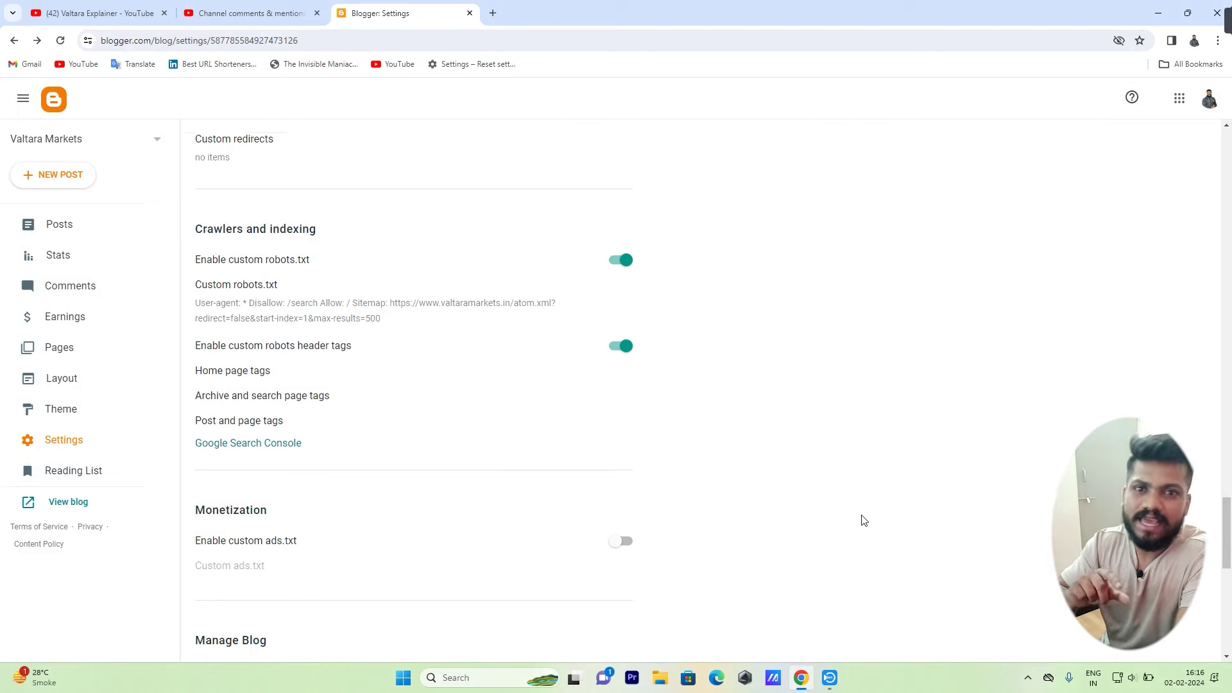
pyautogui.scroll(20, 864, 520)
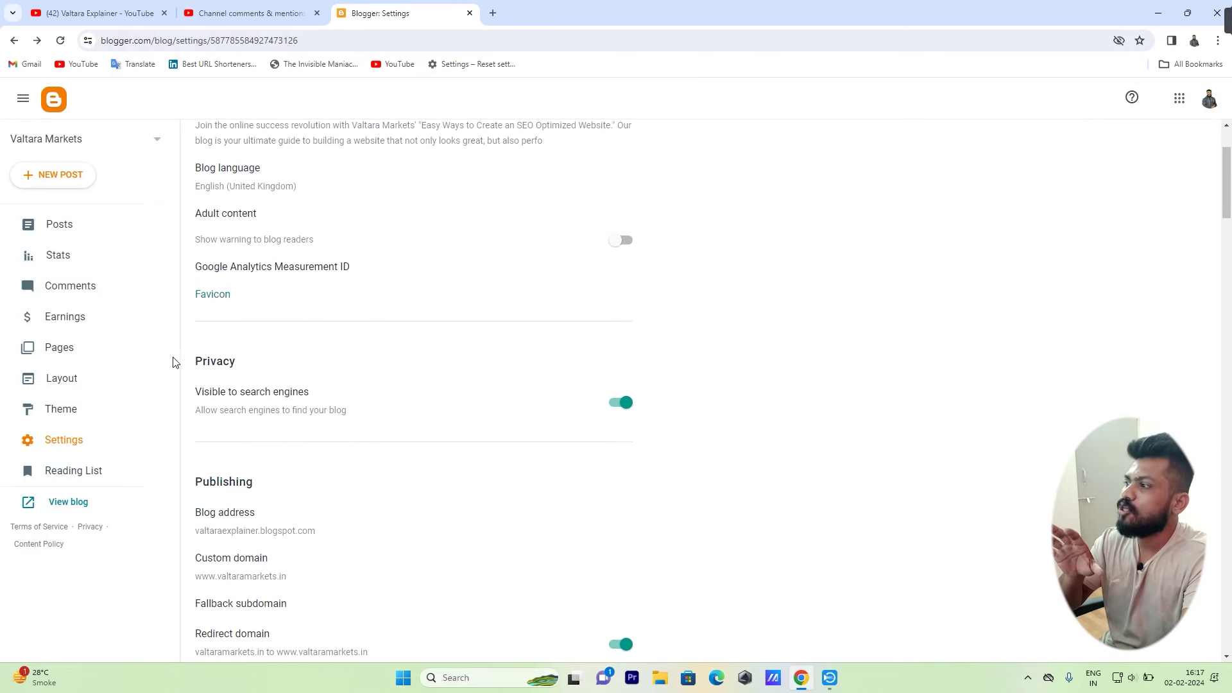
pyautogui.moveTo(195, 362); pyautogui.dragTo(284, 364)
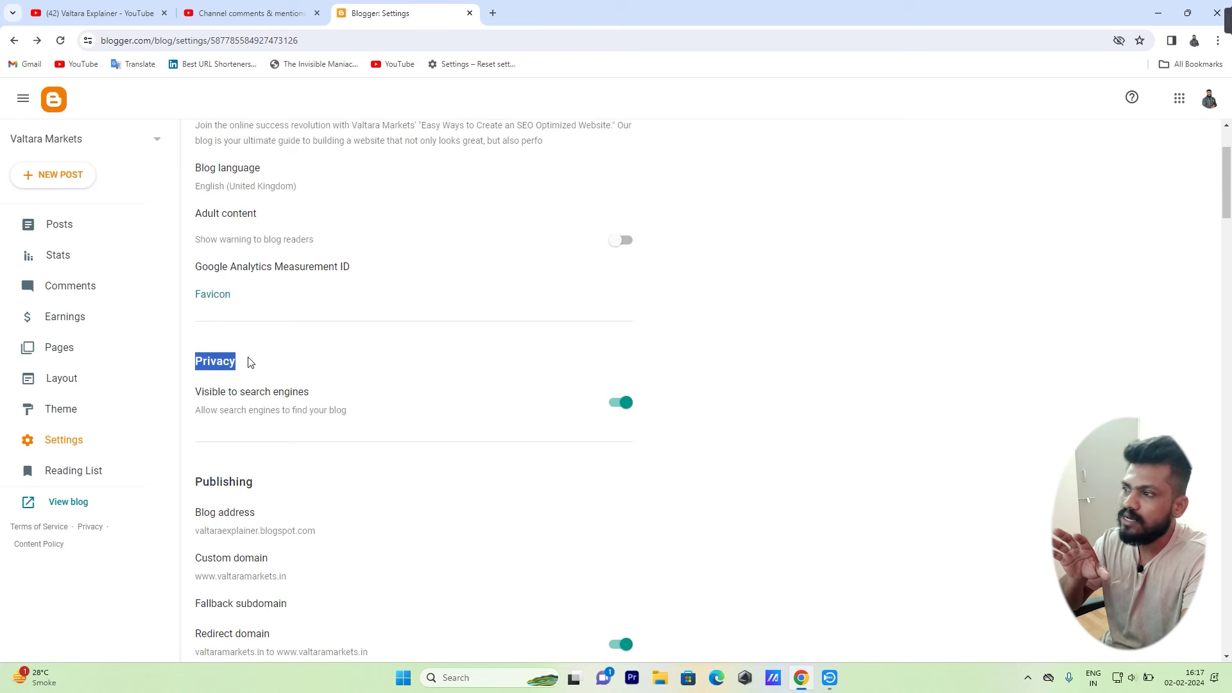
pyautogui.click(920, 364)
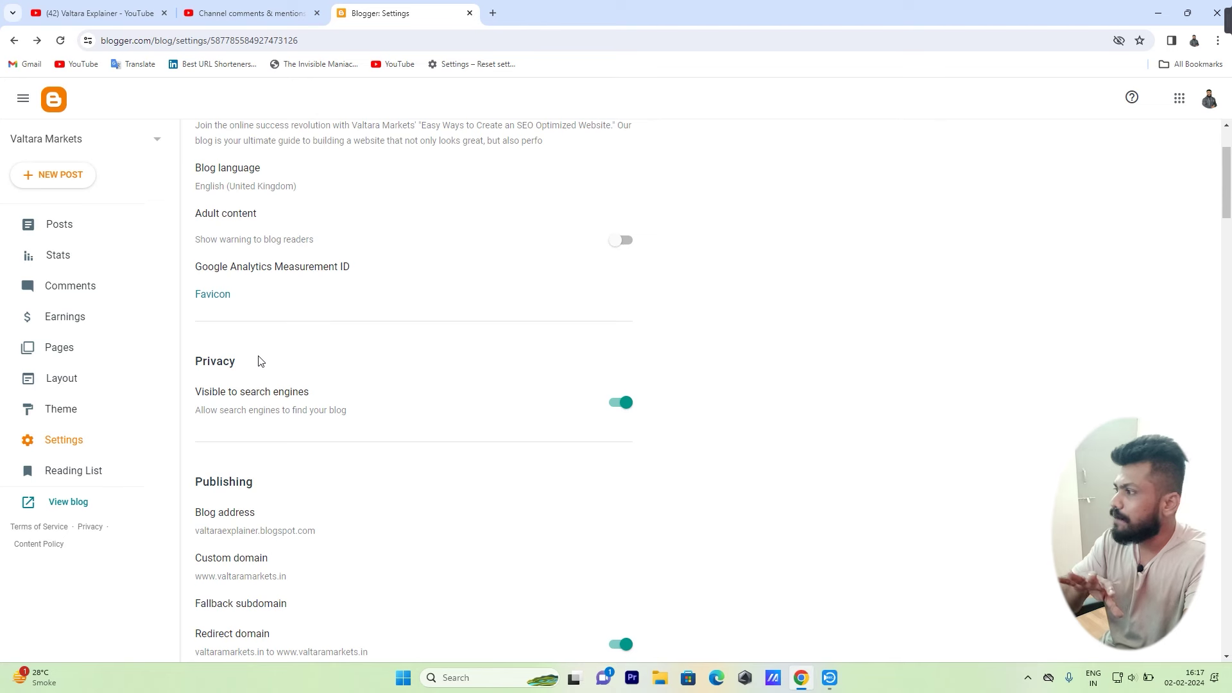
# Step: Open Google Search Console from the Crawlers and indexing settings, view the site's overview, and return to the Blogger settings
pyautogui.scroll(-1, 261, 361)
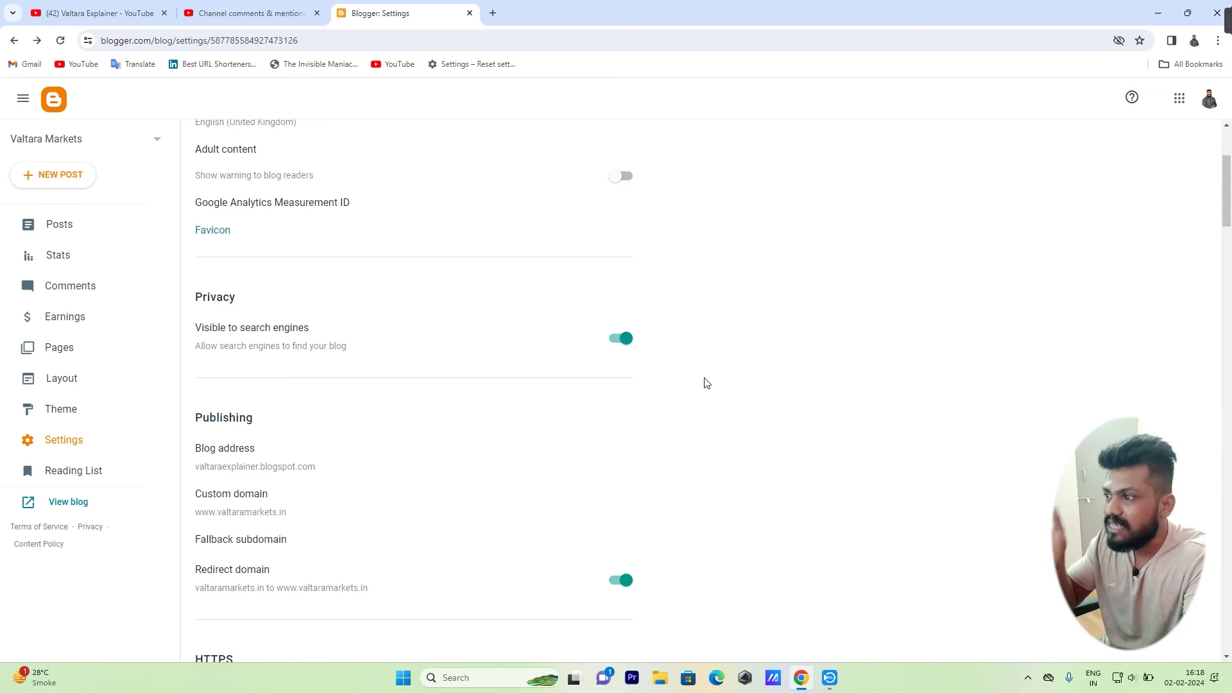
pyautogui.scroll(-10, 807, 337)
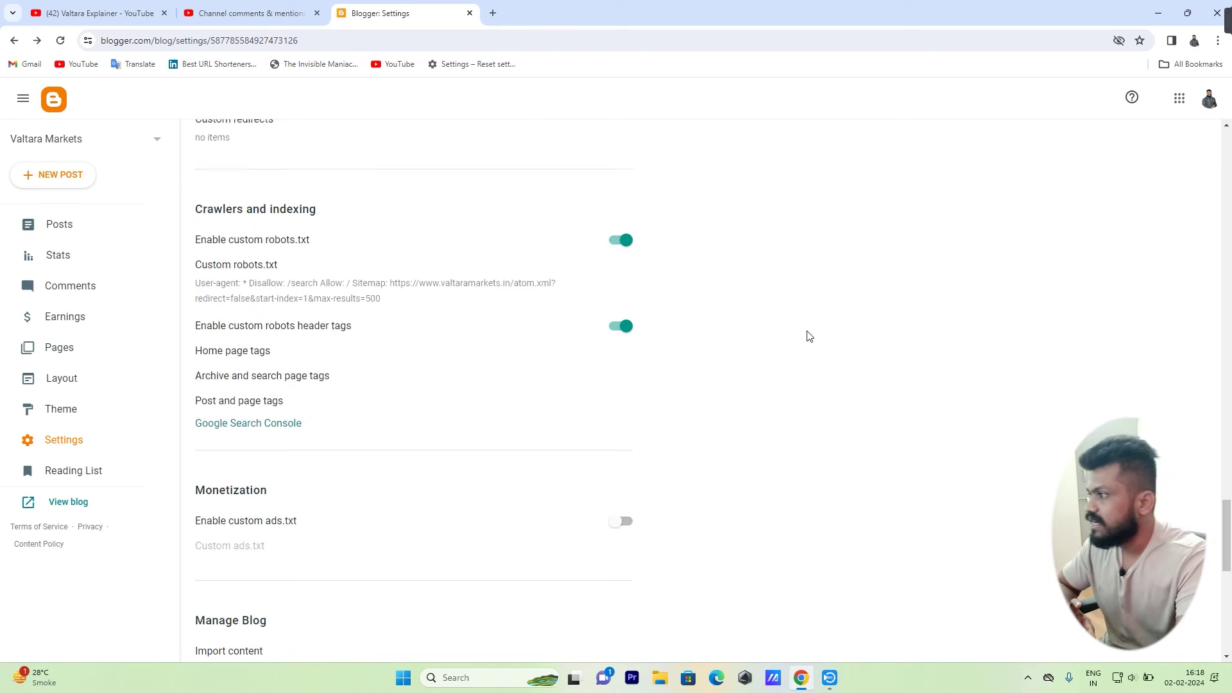
pyautogui.scroll(3, 834, 270)
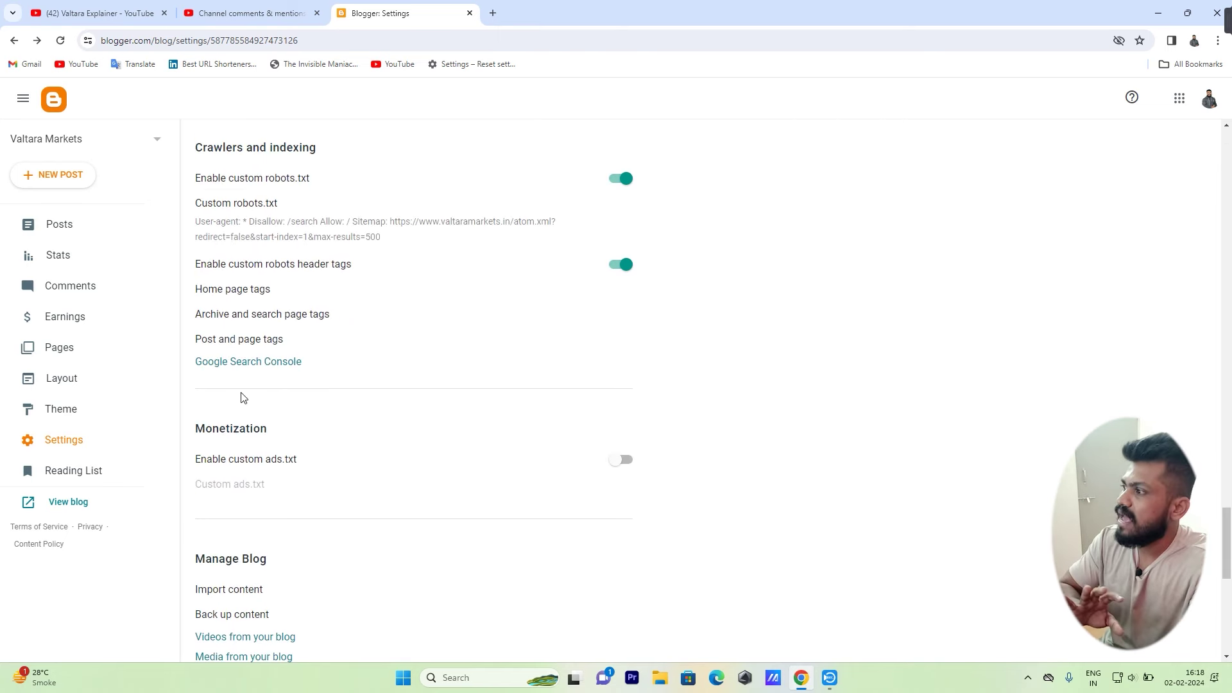
pyautogui.click(283, 365)
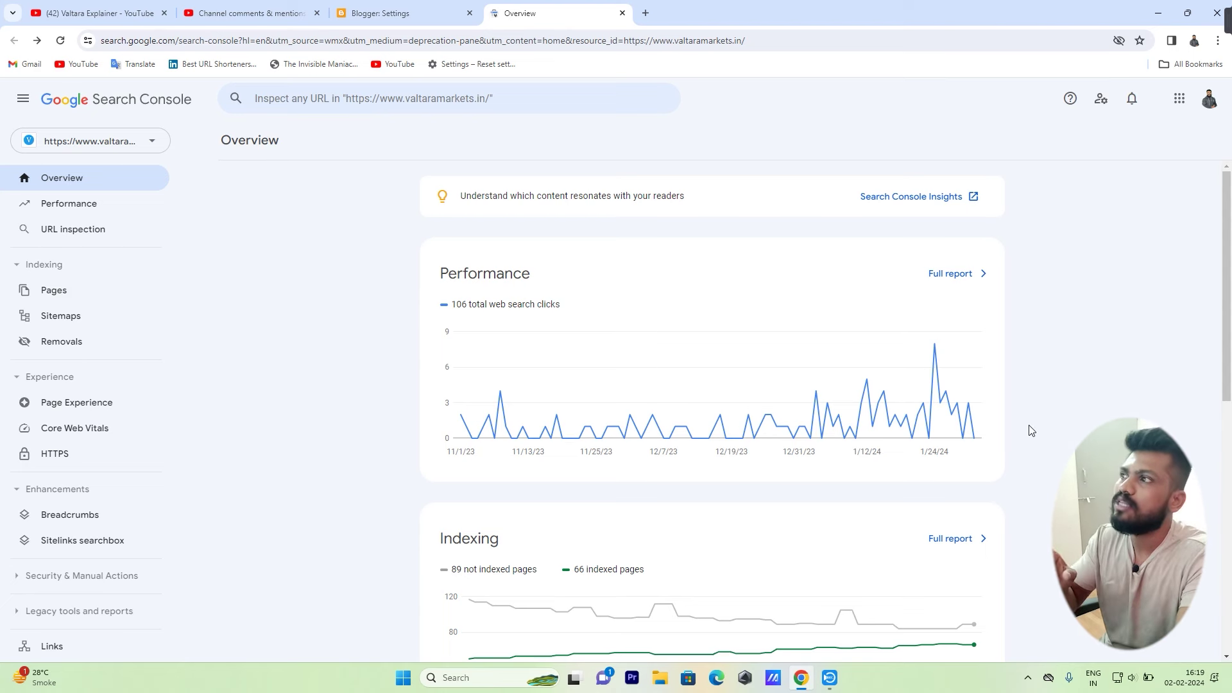
pyautogui.click(386, 7)
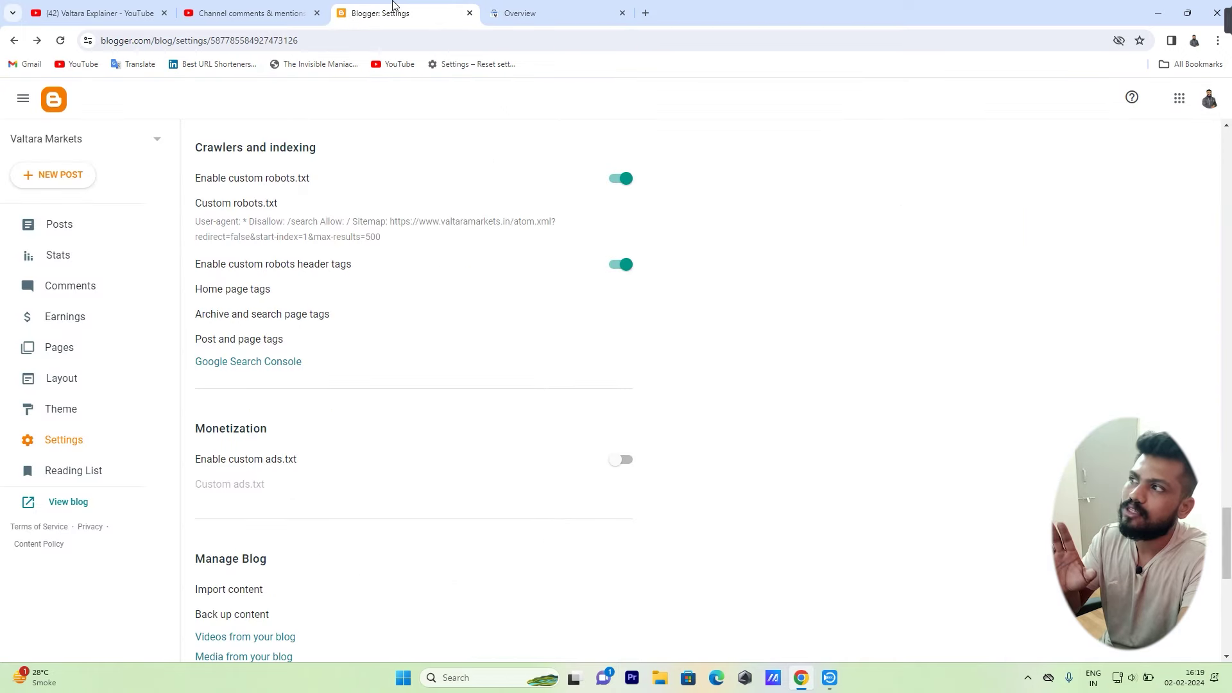
# Step: Switch to the site's Google Search Console overview and show the URL inspection search, leaving it without entering a URL
pyautogui.click(577, 8)
pyautogui.click(432, 8)
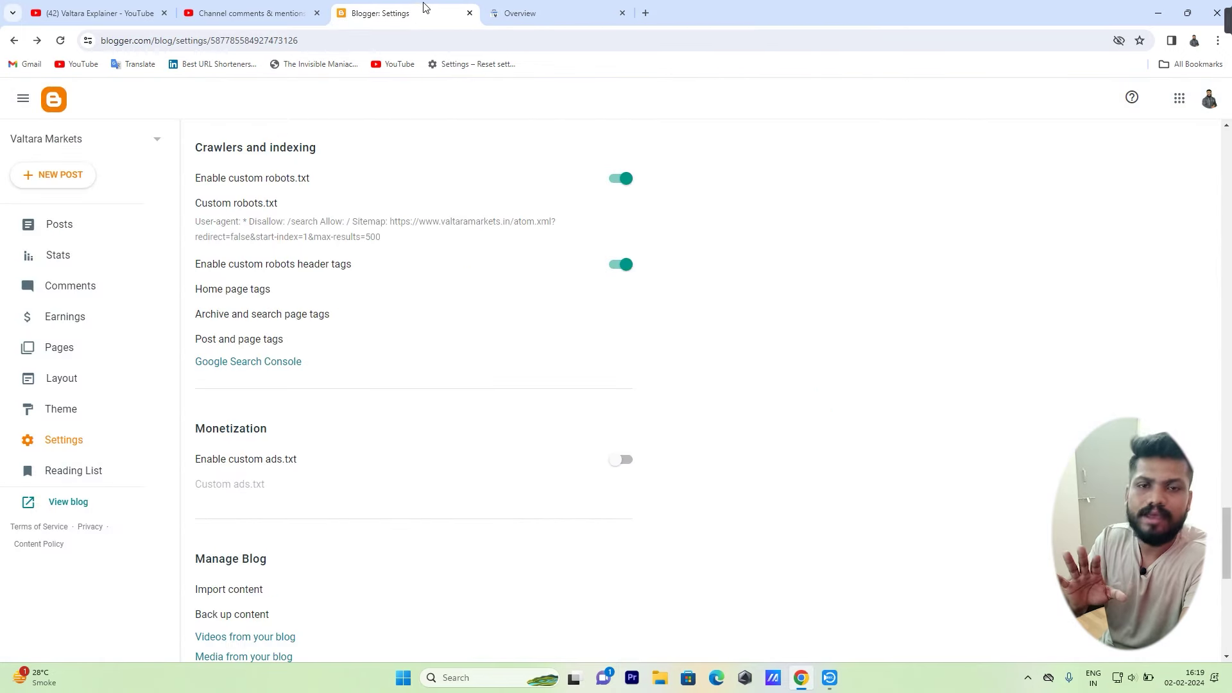
pyautogui.click(591, 15)
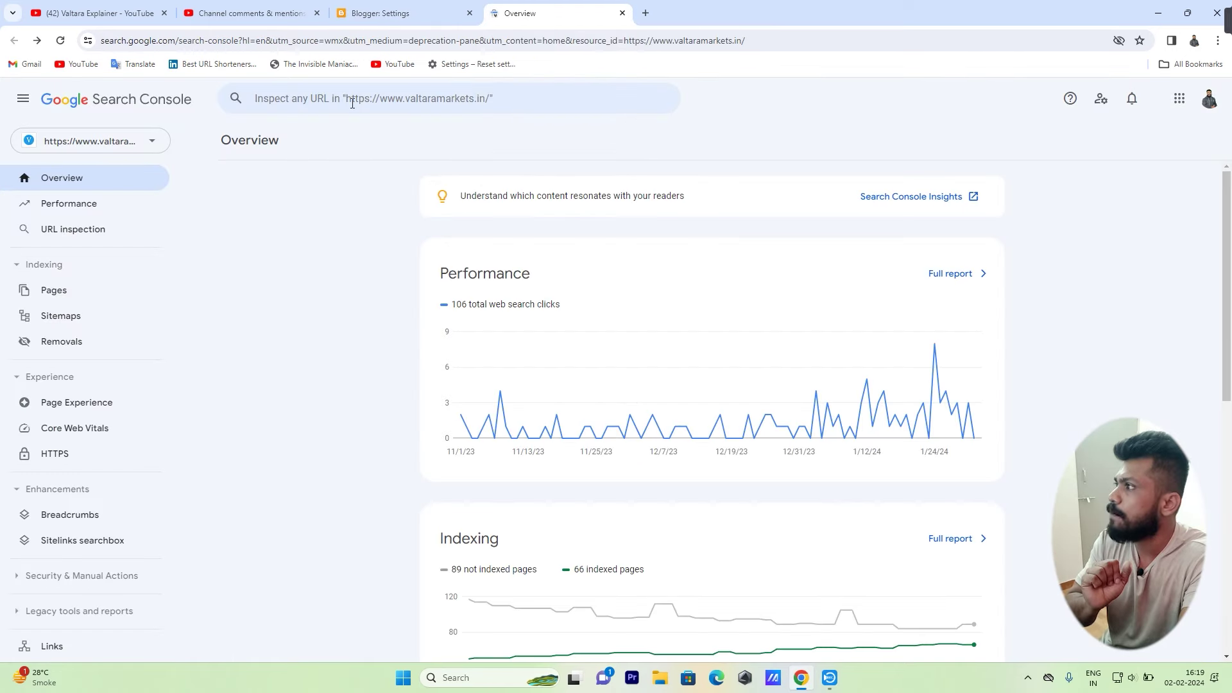
pyautogui.click(70, 232)
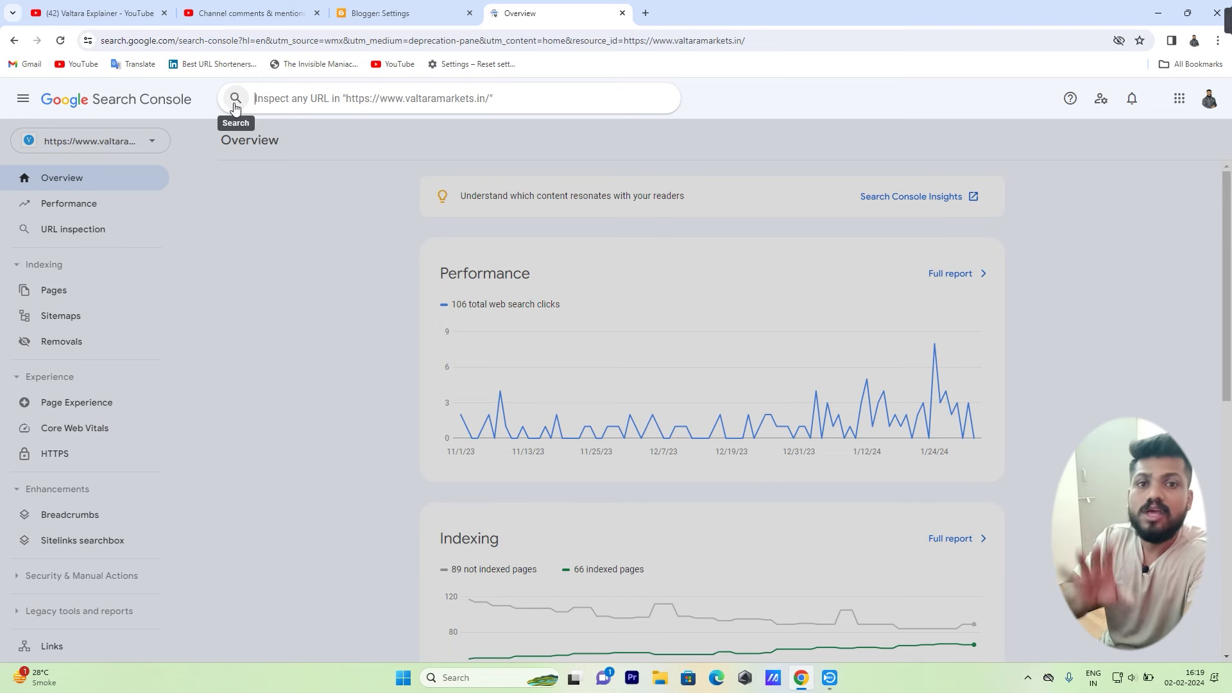
pyautogui.click(266, 237)
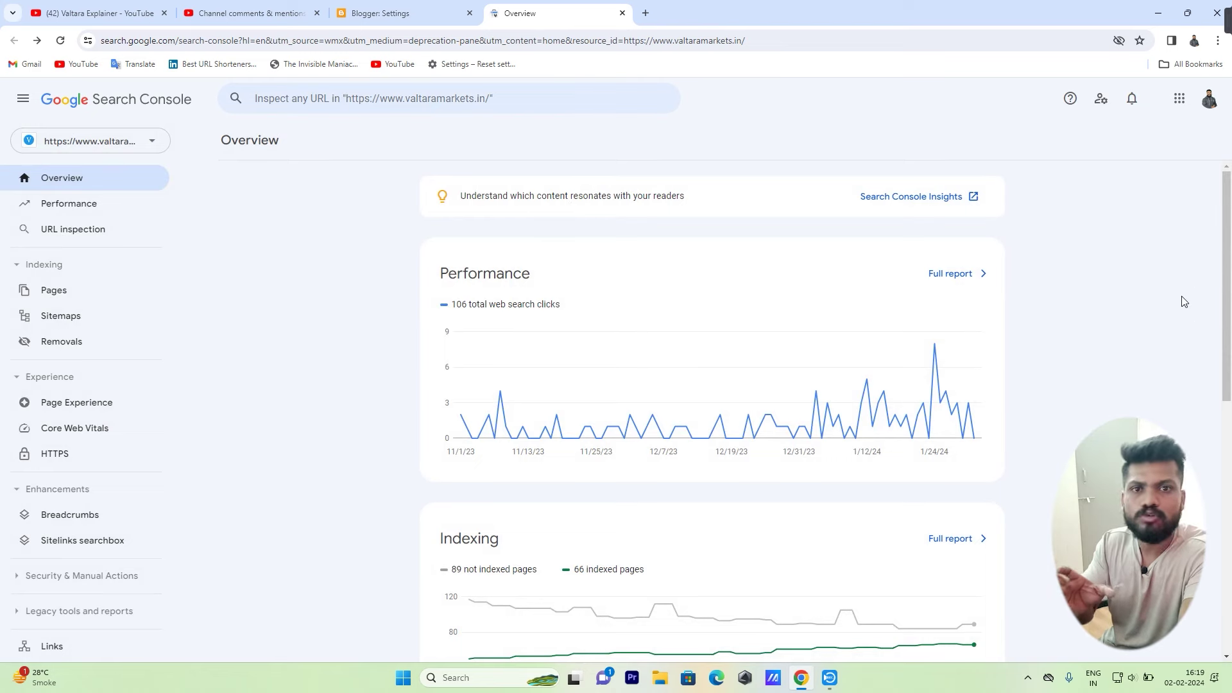
pyautogui.click(437, 100)
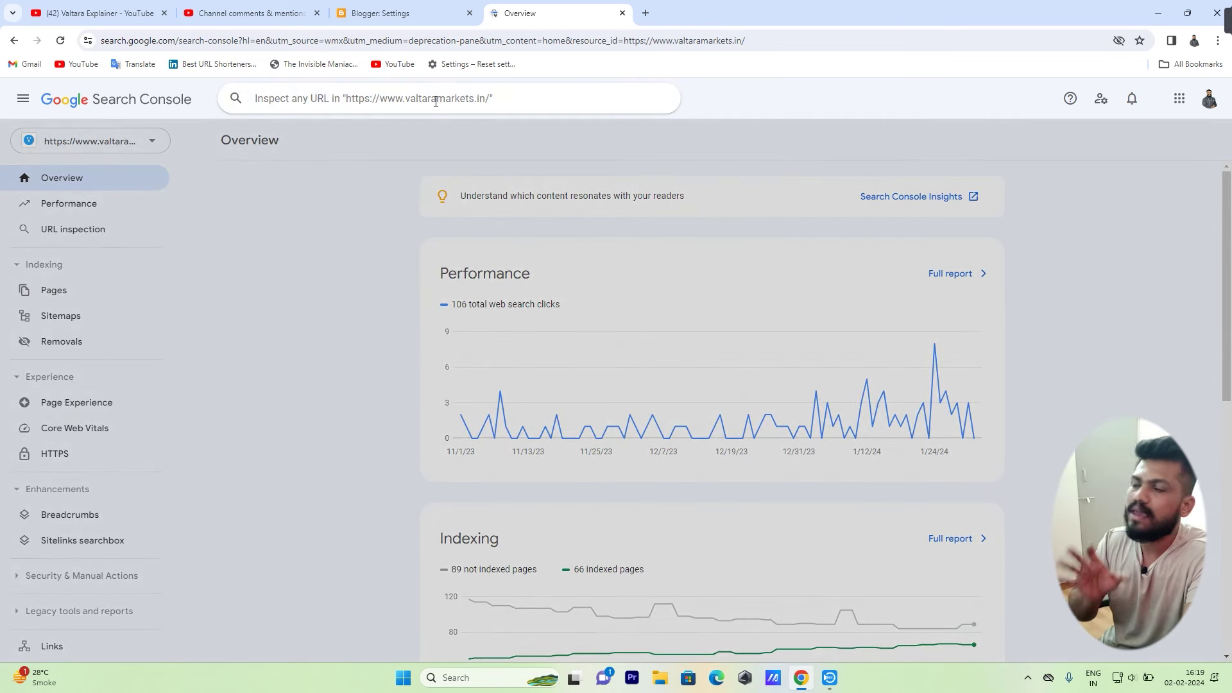
pyautogui.click(390, 177)
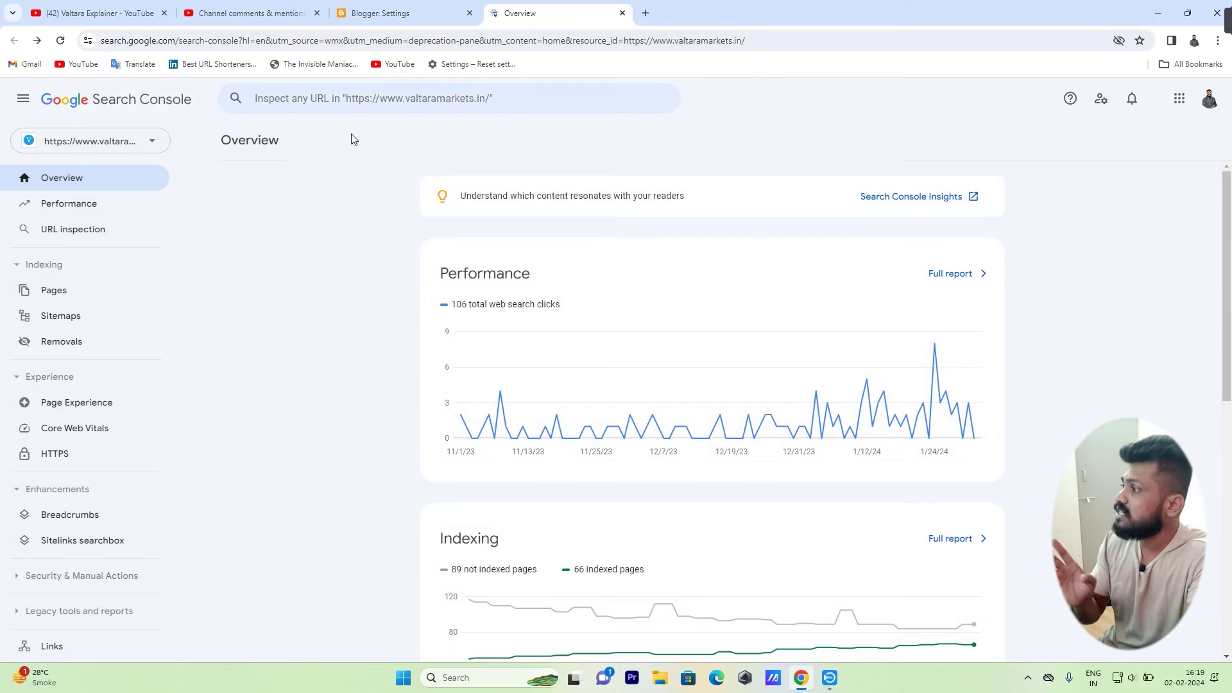
# Step: Submit sitemap.xml as a new sitemap for the site in Search Console and dismiss the submission message
pyautogui.click(64, 317)
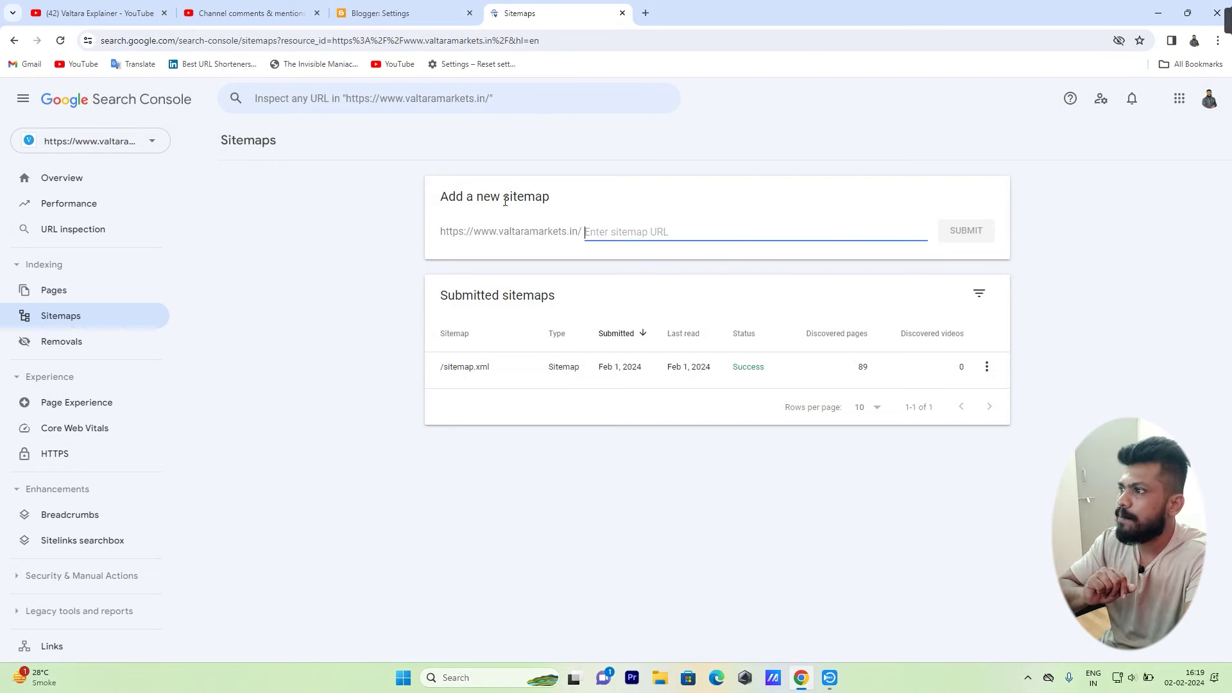
pyautogui.moveTo(505, 201); pyautogui.dragTo(550, 199)
pyautogui.rightClick(551, 199)
pyautogui.click(583, 212)
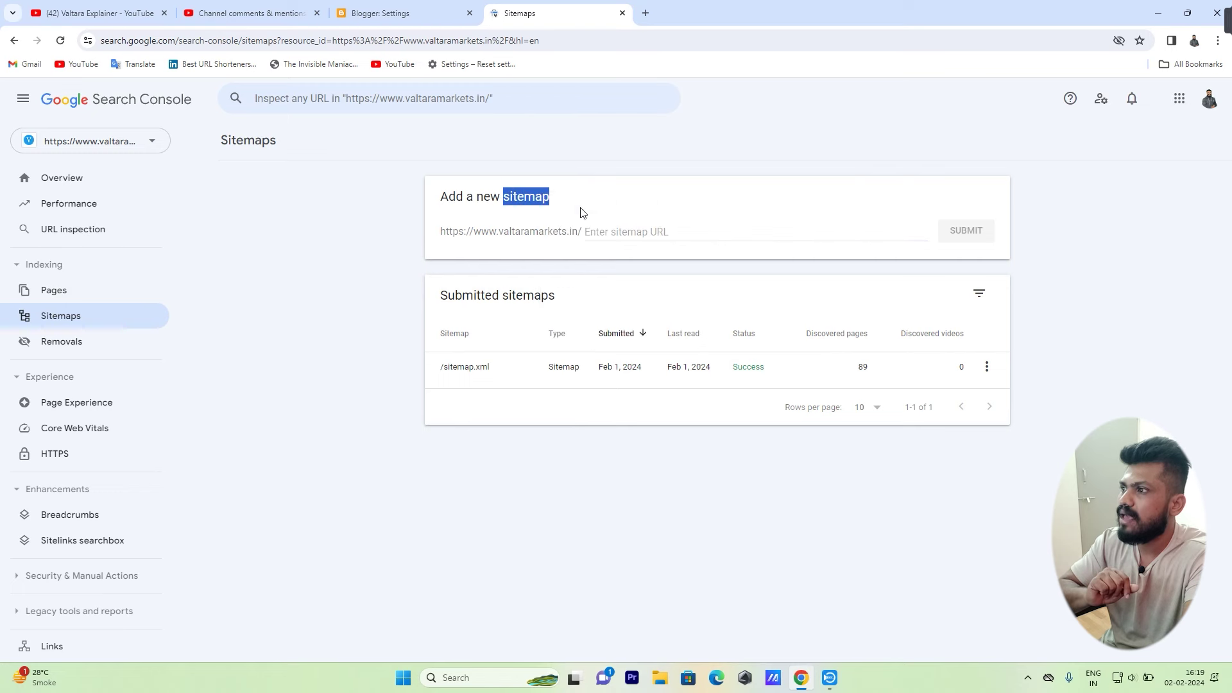
pyautogui.click(638, 233)
pyautogui.rightClick(639, 235)
pyautogui.click(674, 349)
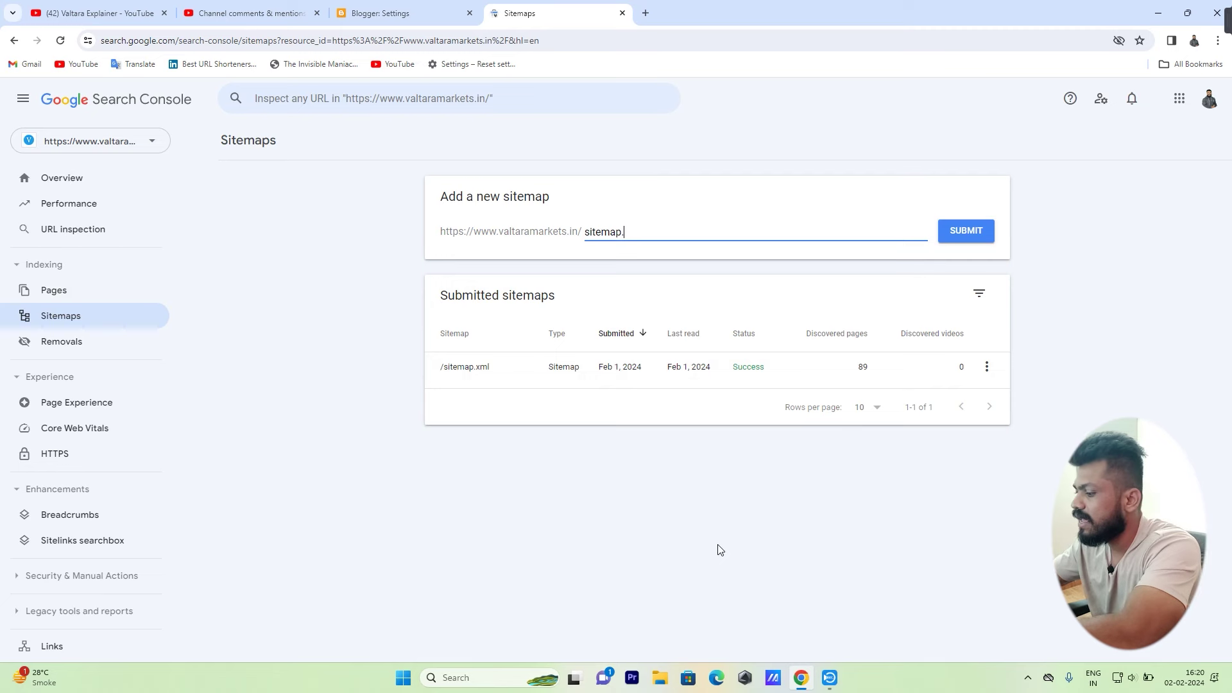
pyautogui.write('.xml')
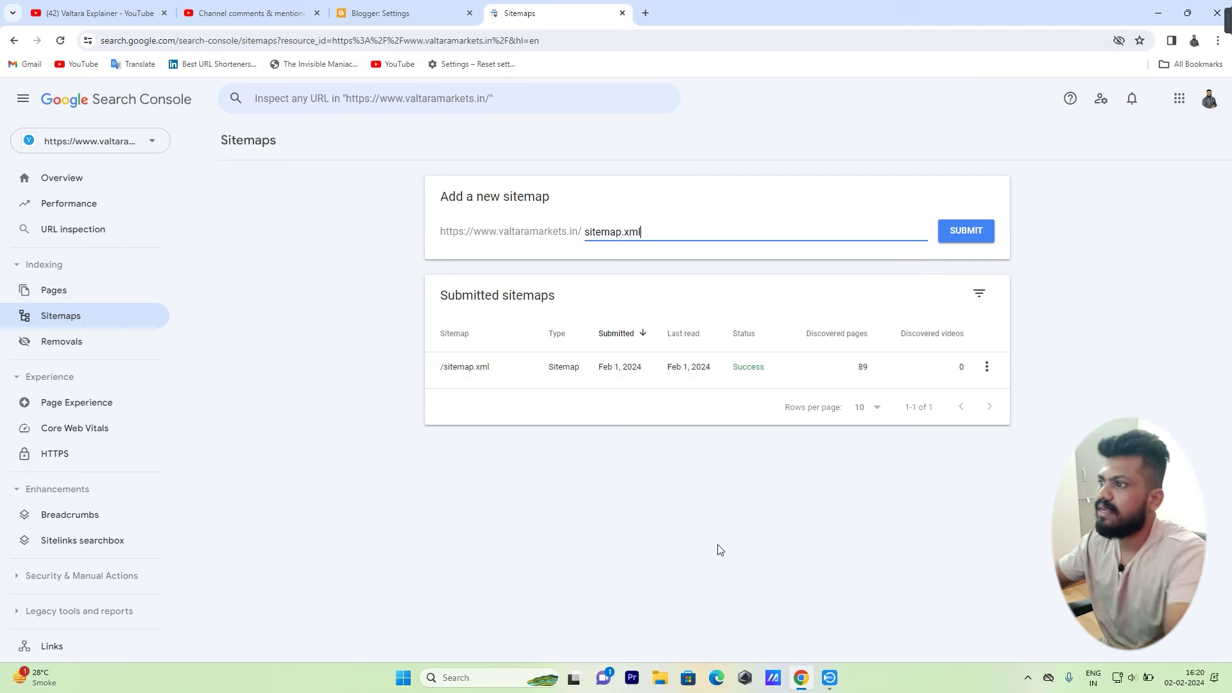
pyautogui.click(973, 231)
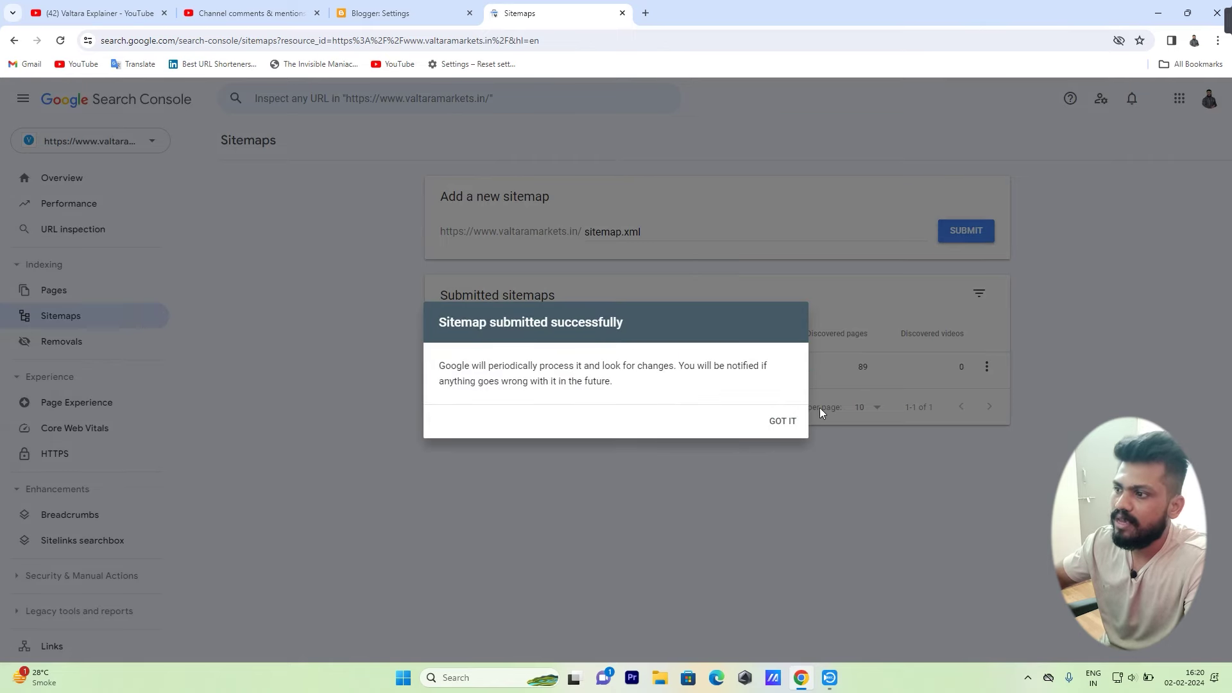
pyautogui.click(782, 421)
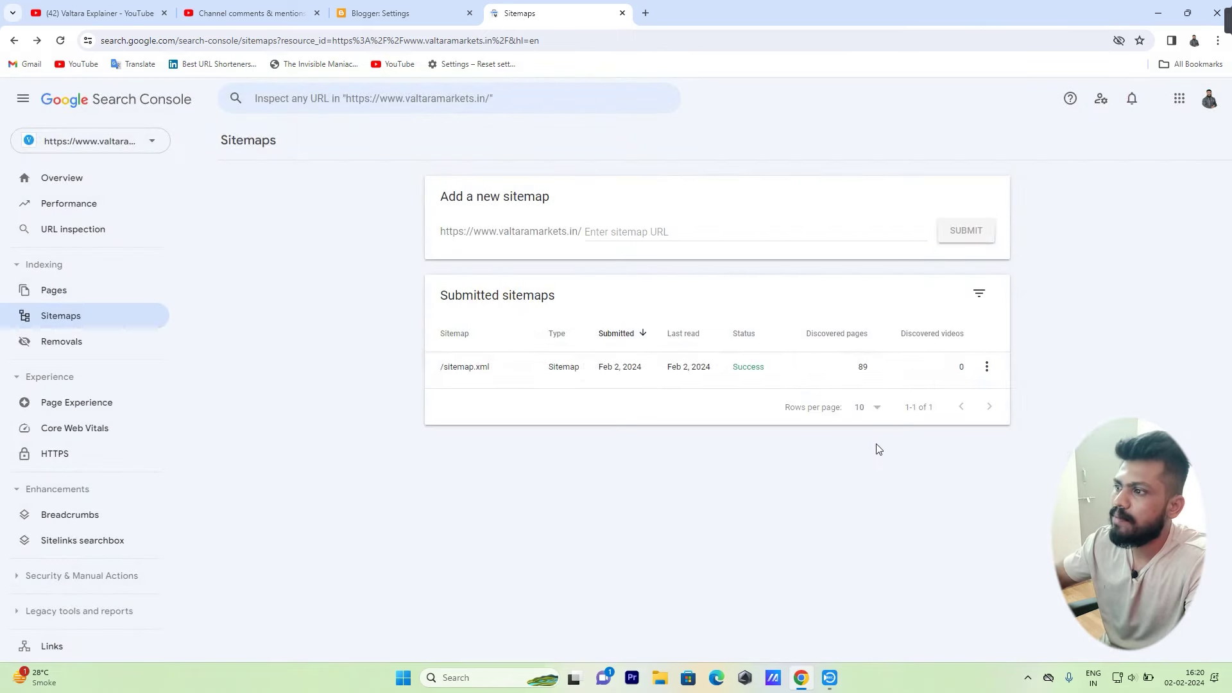